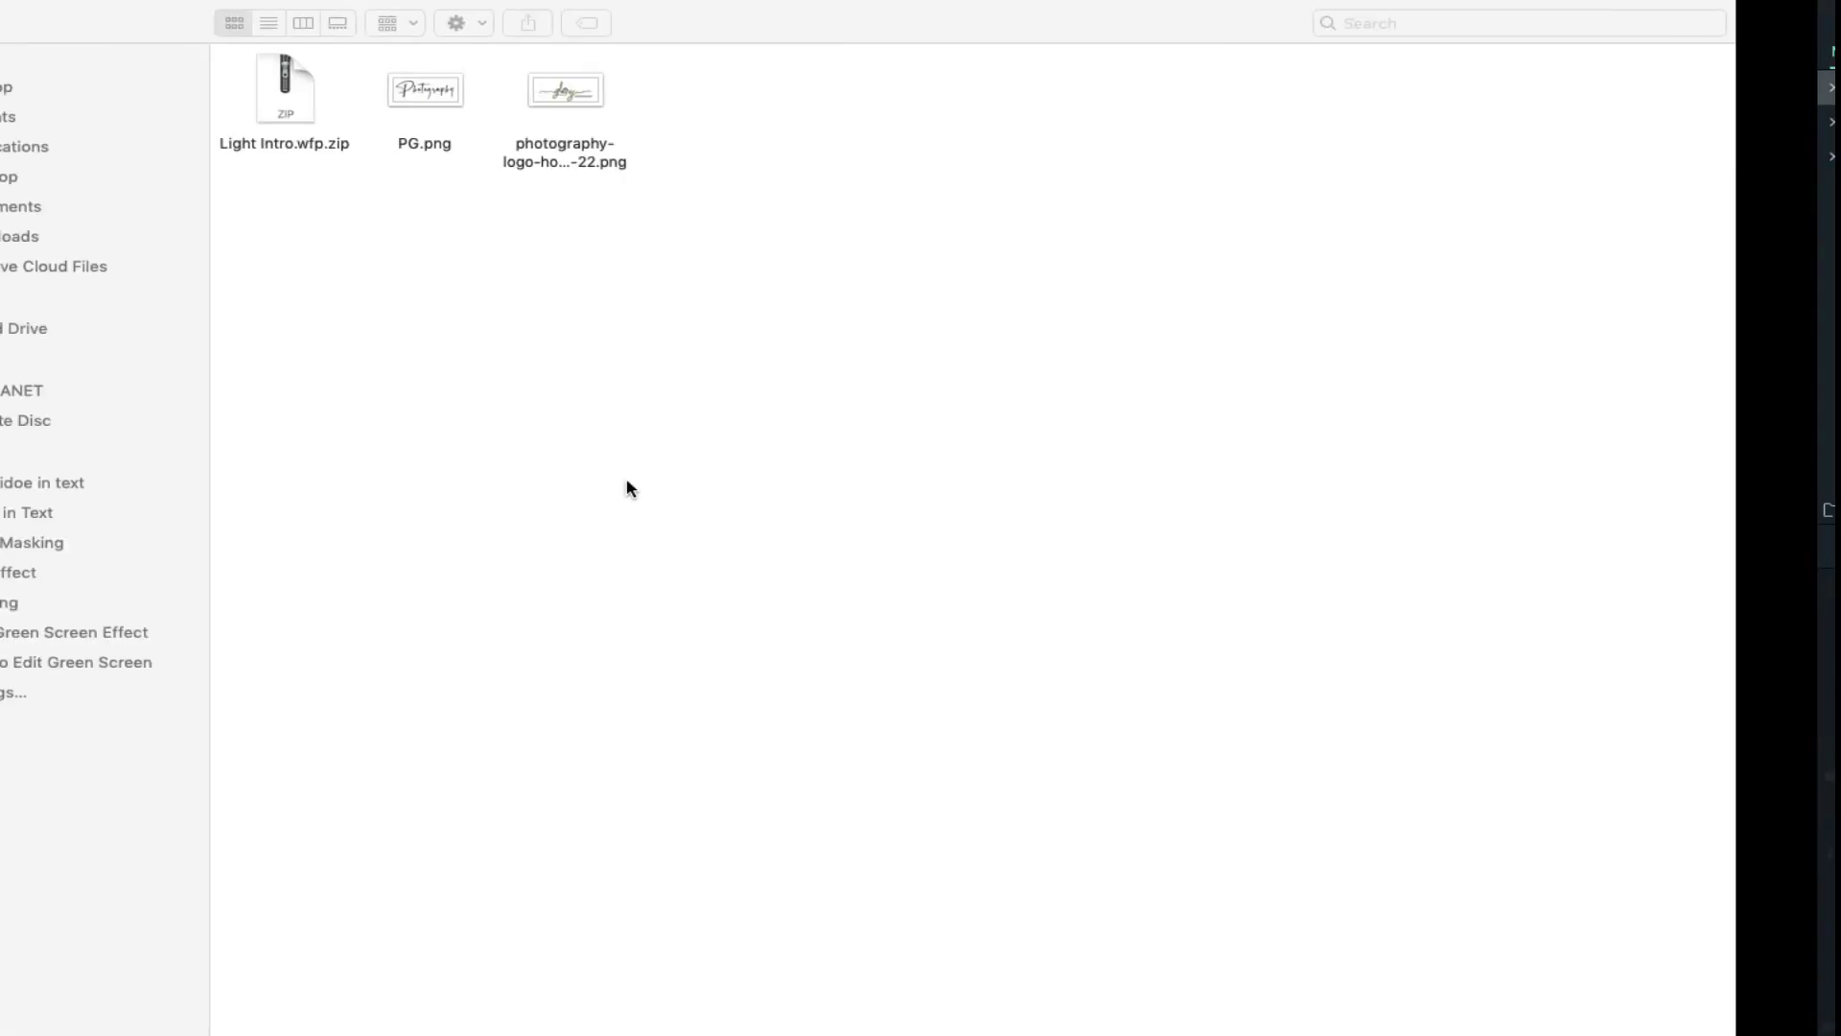
# Select the Light Intro.wfp.zip archive in Finder and unzip it.
pyautogui.click(387, 140)
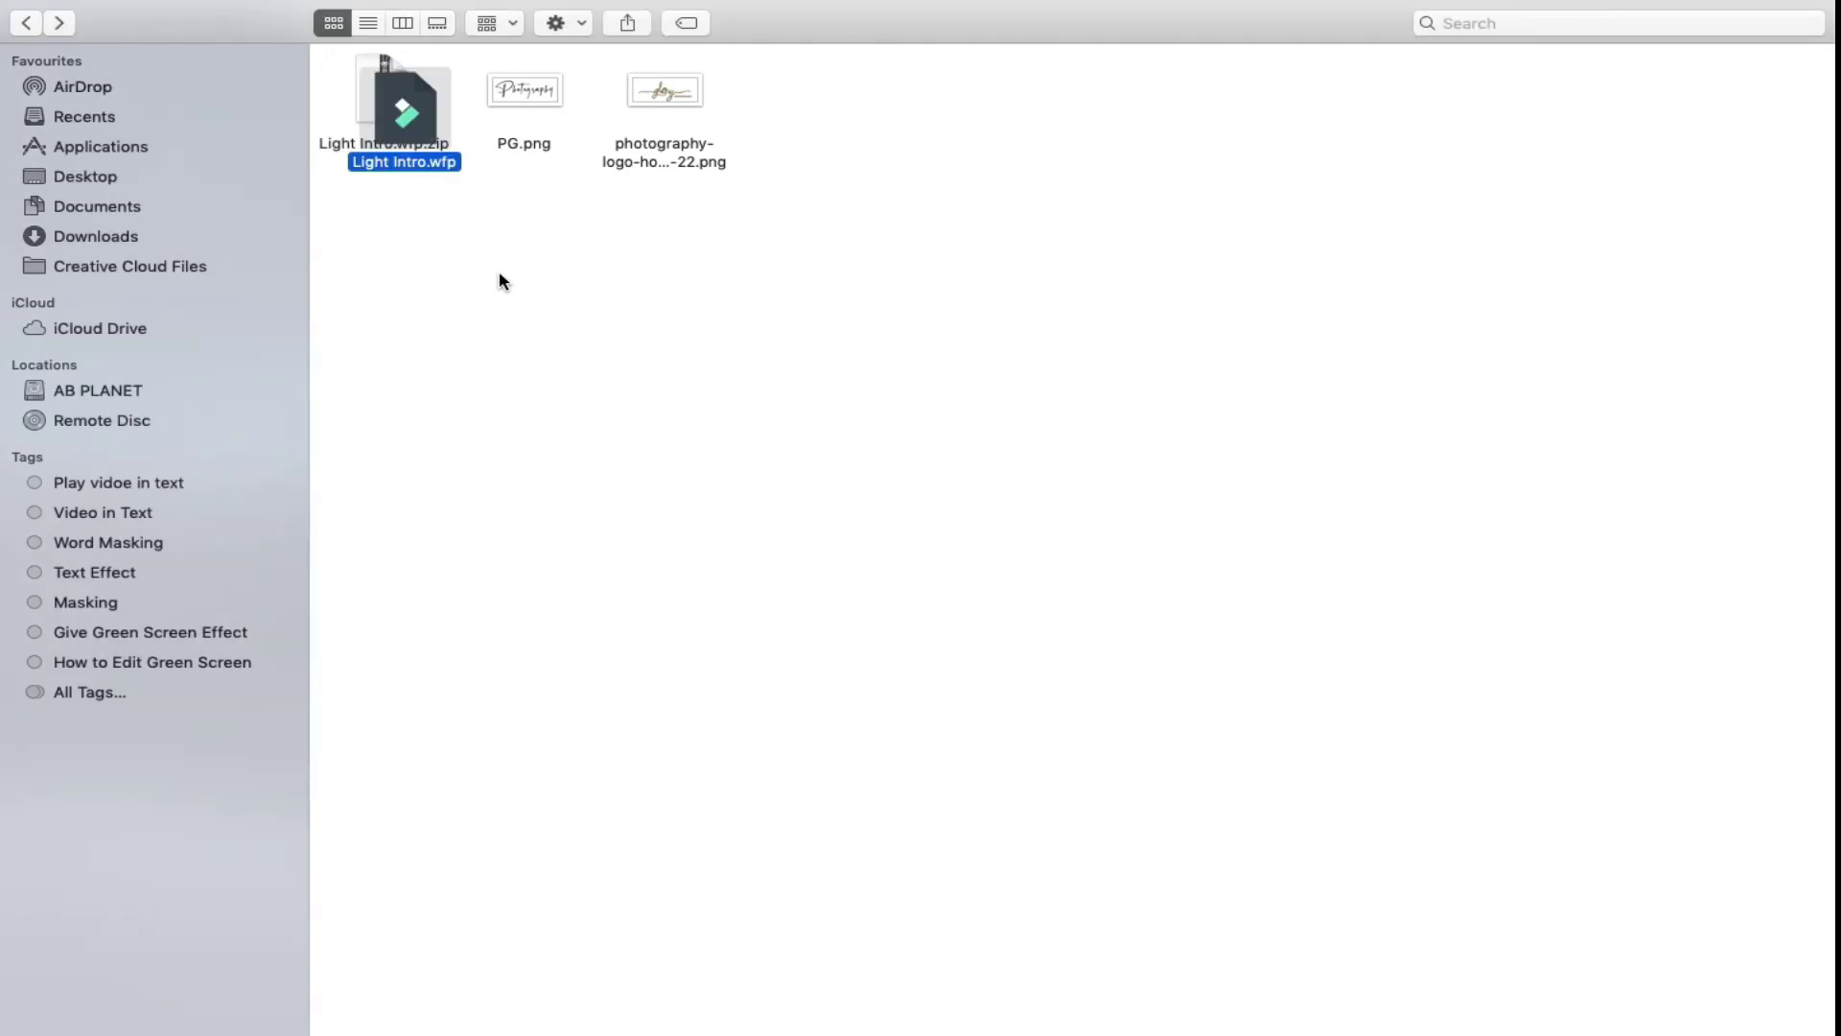
# Open Light Intro.wfp, confirm extraction, and scroll through its BG3, clipart, Camera, text and sound tracks.
pyautogui.doubleClick(436, 125)
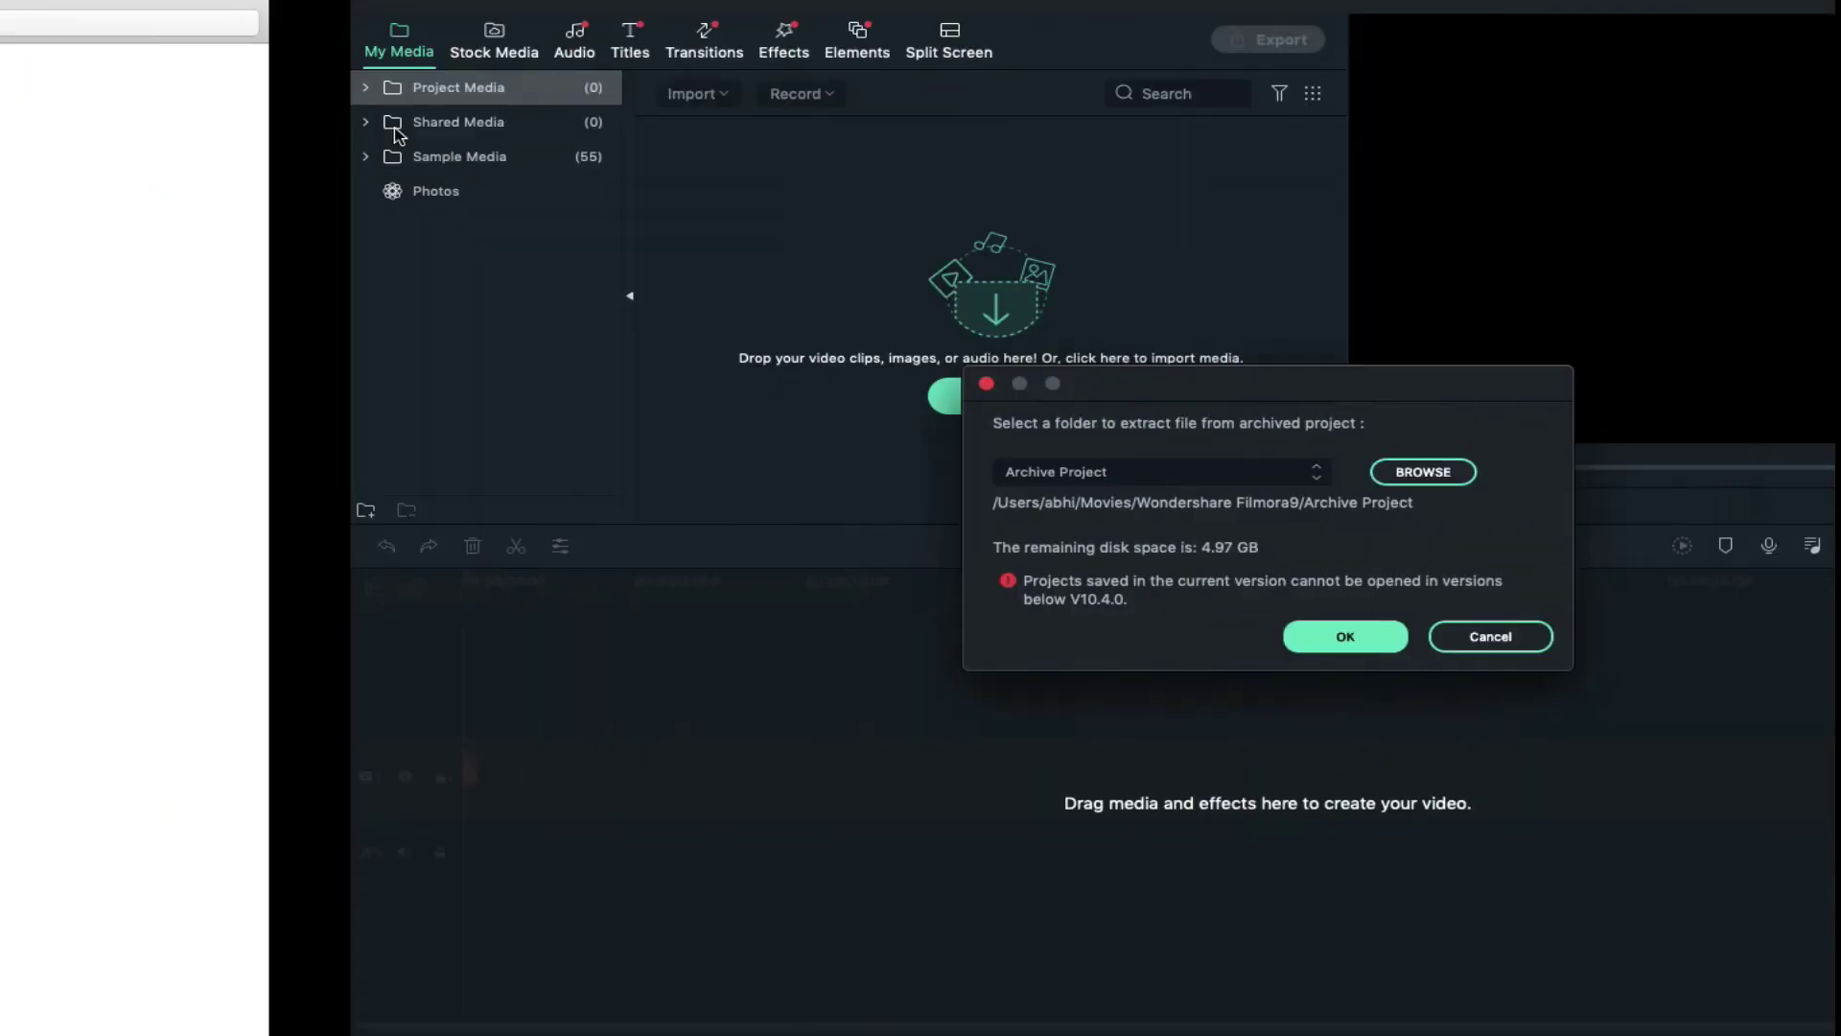
pyautogui.click(991, 642)
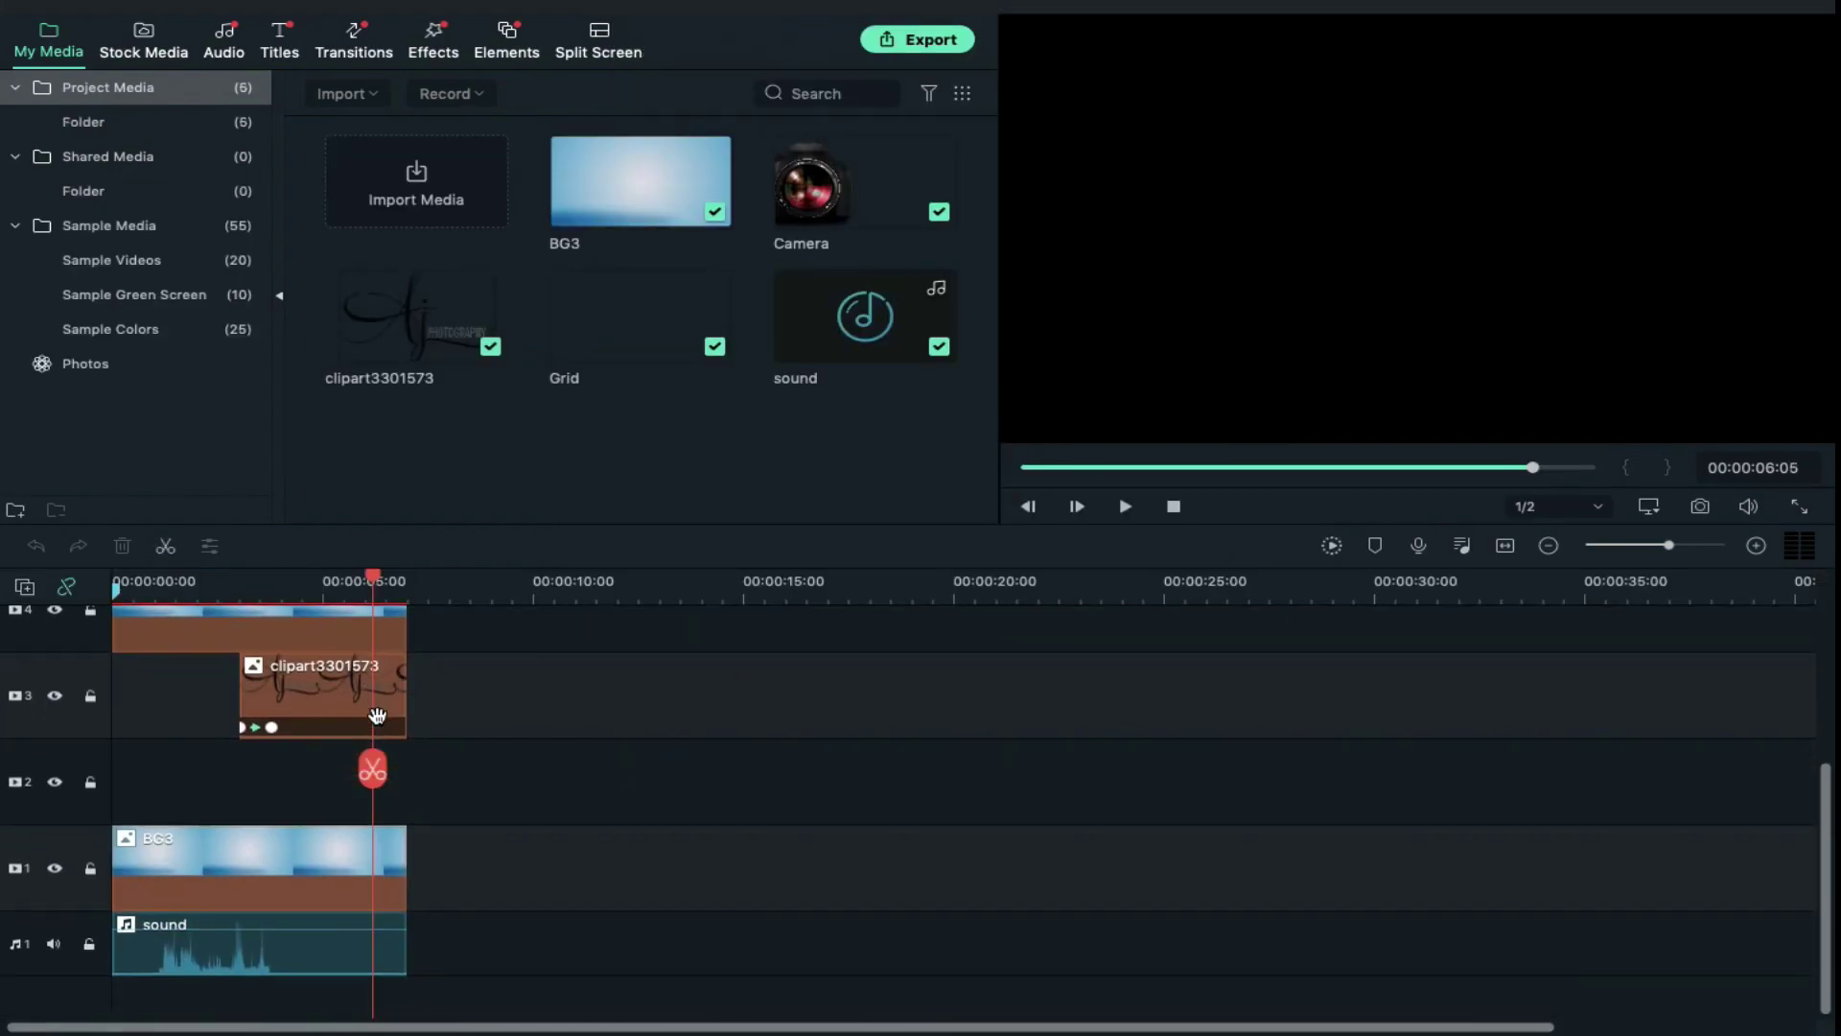
pyautogui.scroll(2, 377, 716)
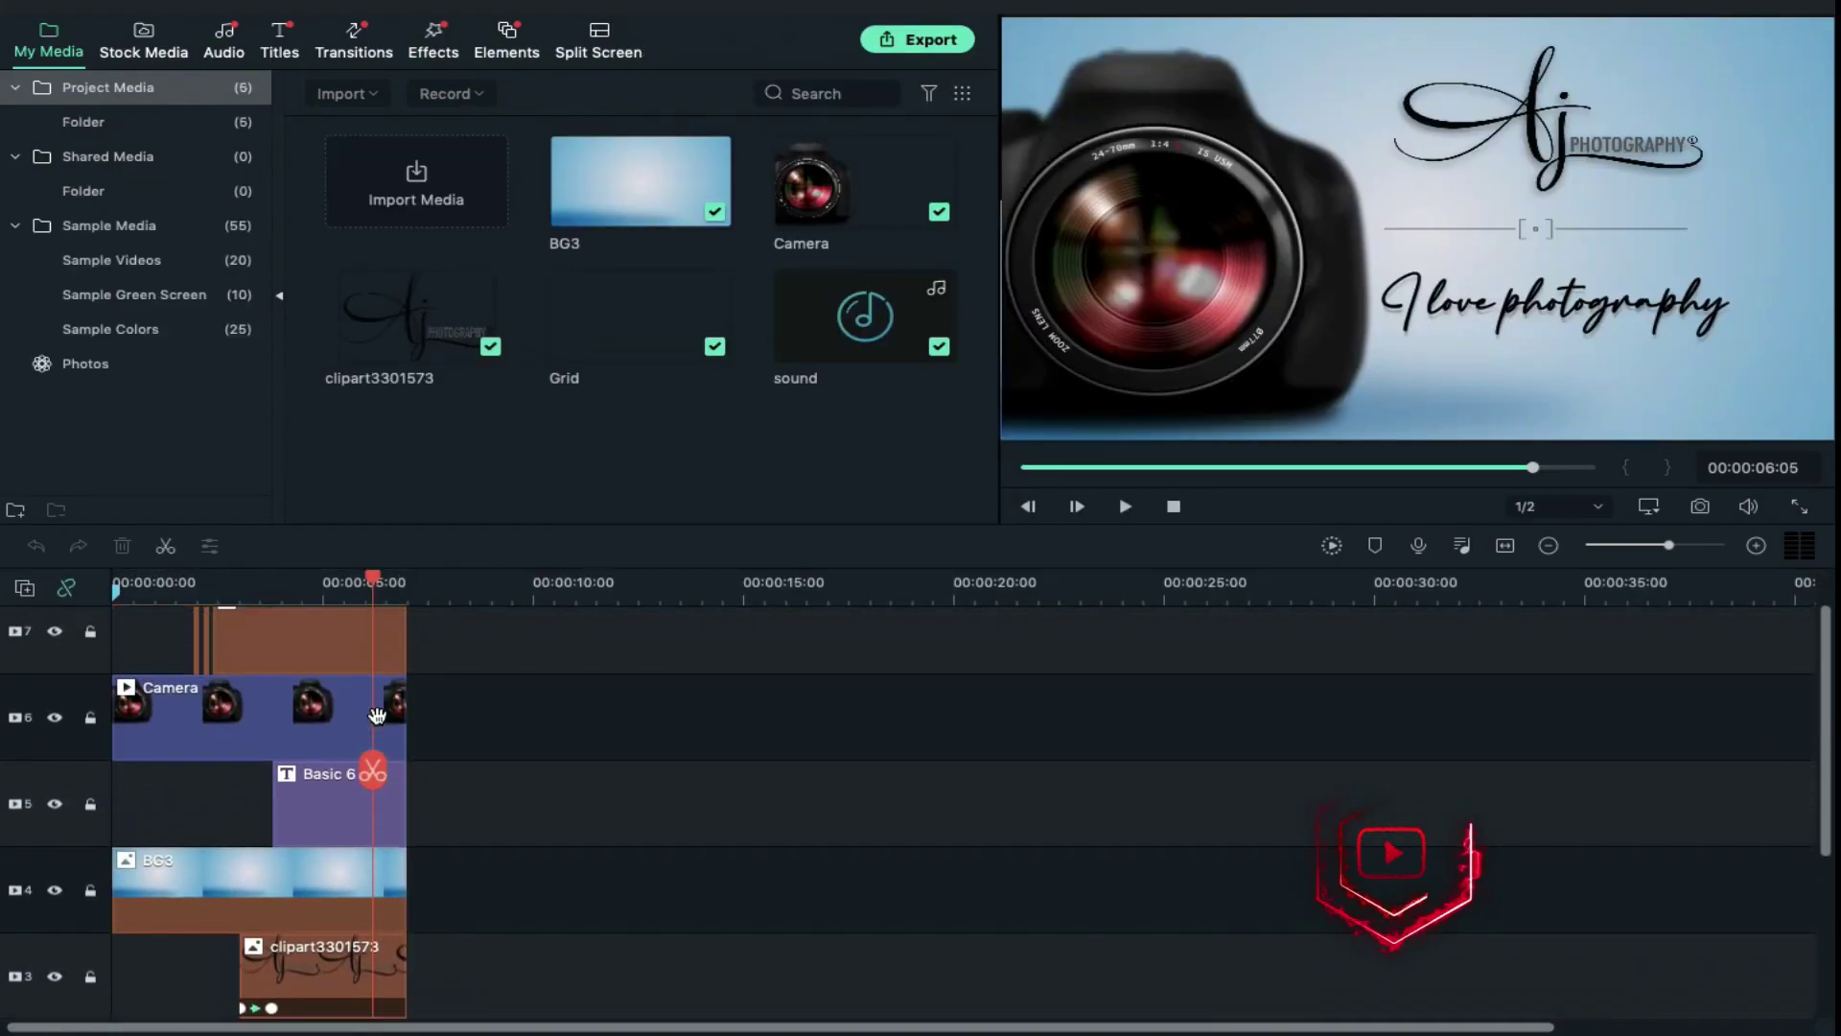
pyautogui.scroll(-3, 376, 716)
pyautogui.scroll(-2, 377, 715)
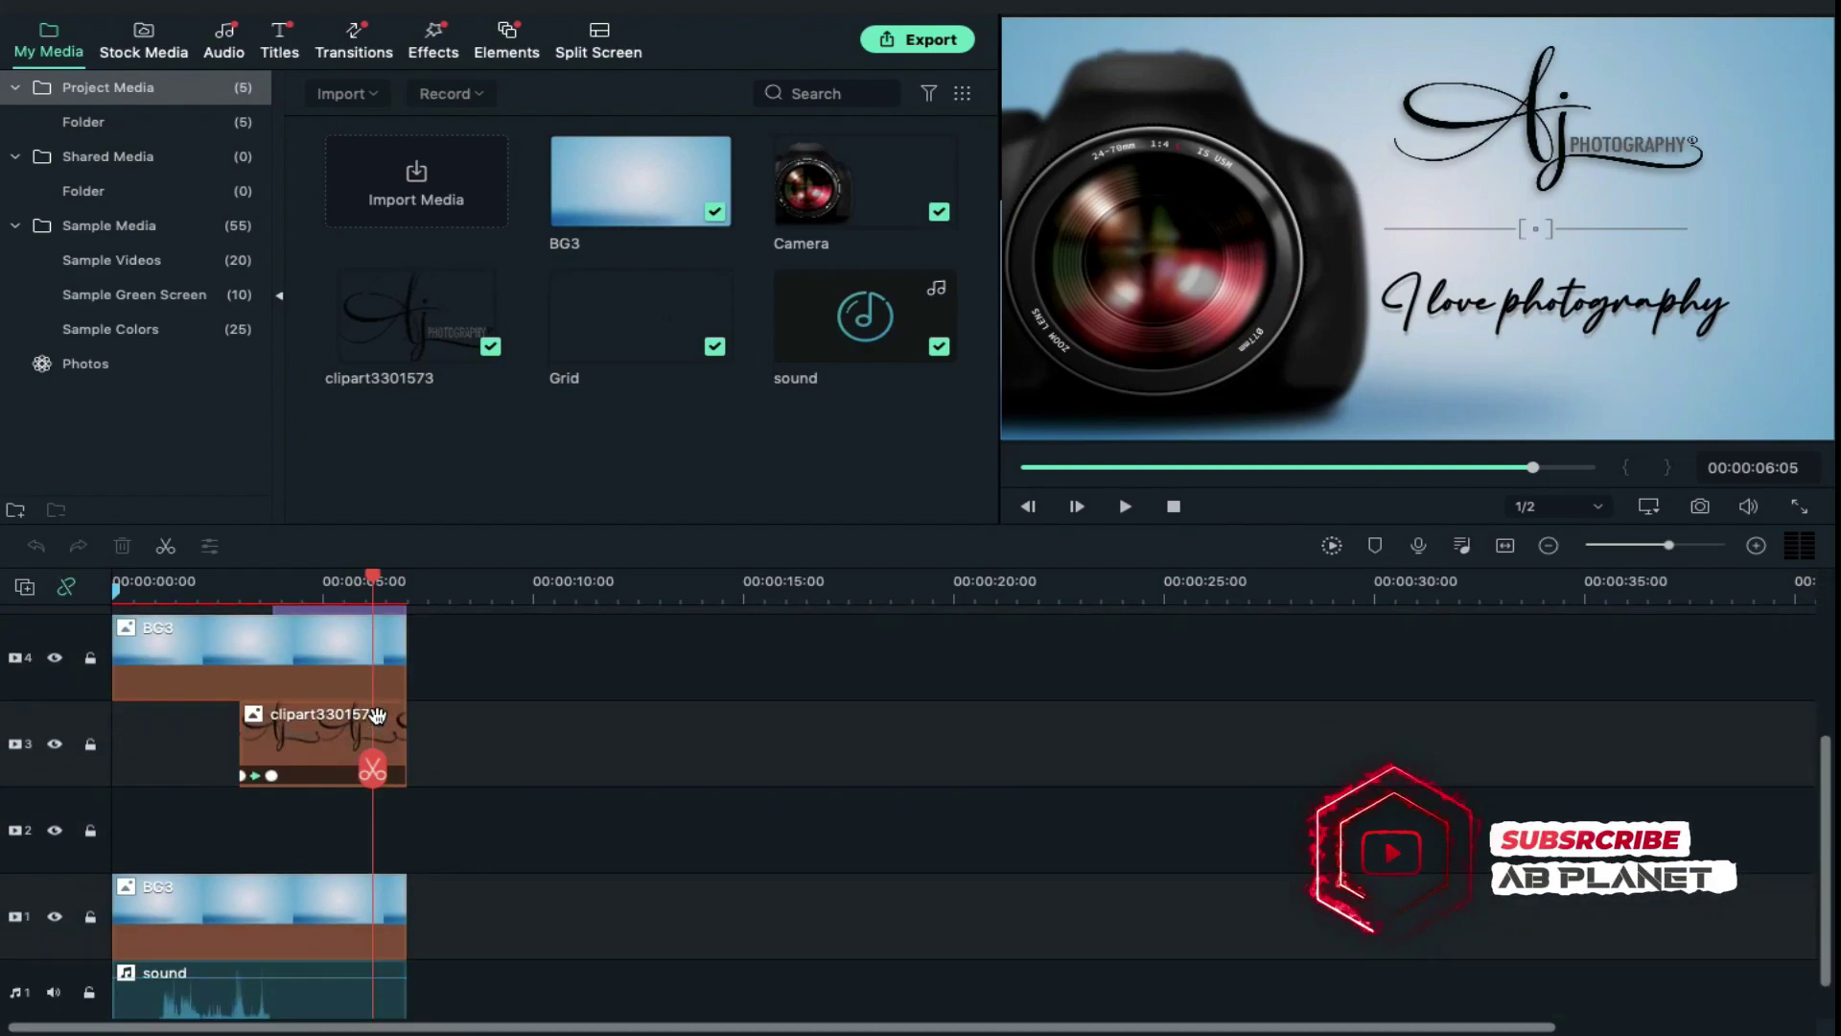
# Import PG.png and the photography logo, drop the logo on track 2, and trim it to end with the other clips.
pyautogui.hotkey('ctrl', 'Left')
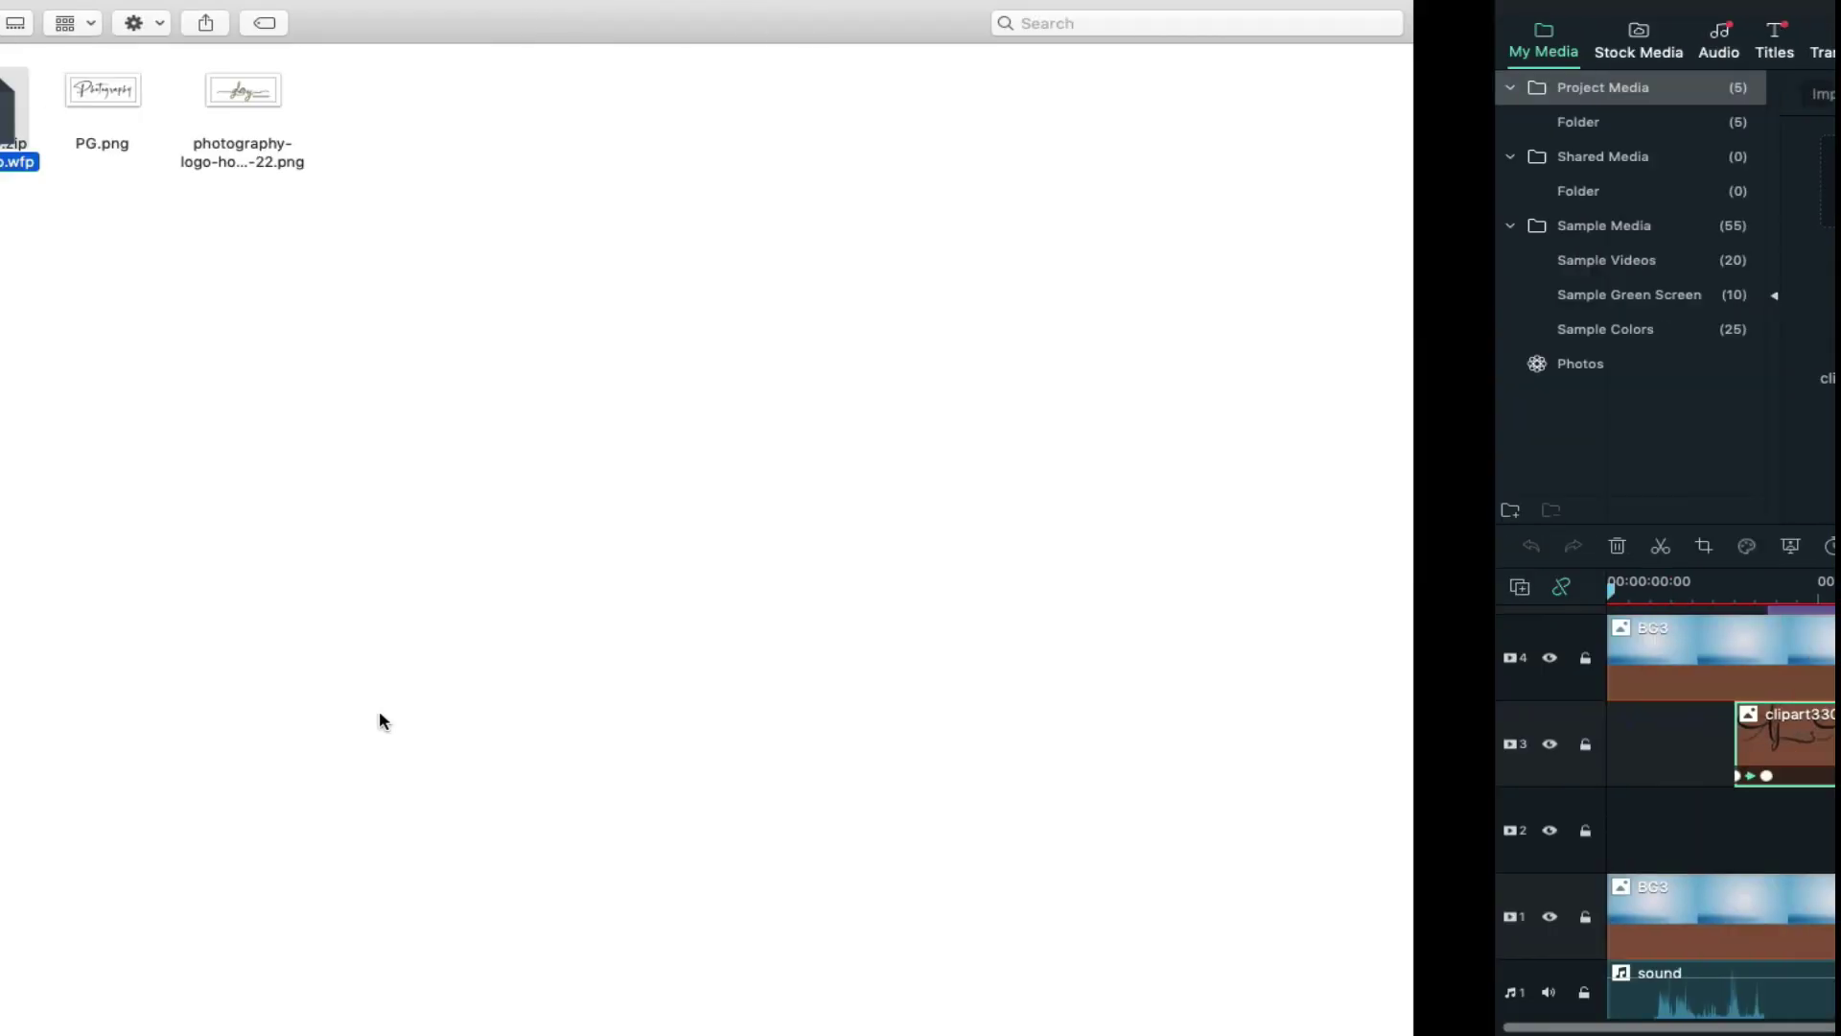
pyautogui.moveTo(520, 168); pyautogui.dragTo(637, 451)
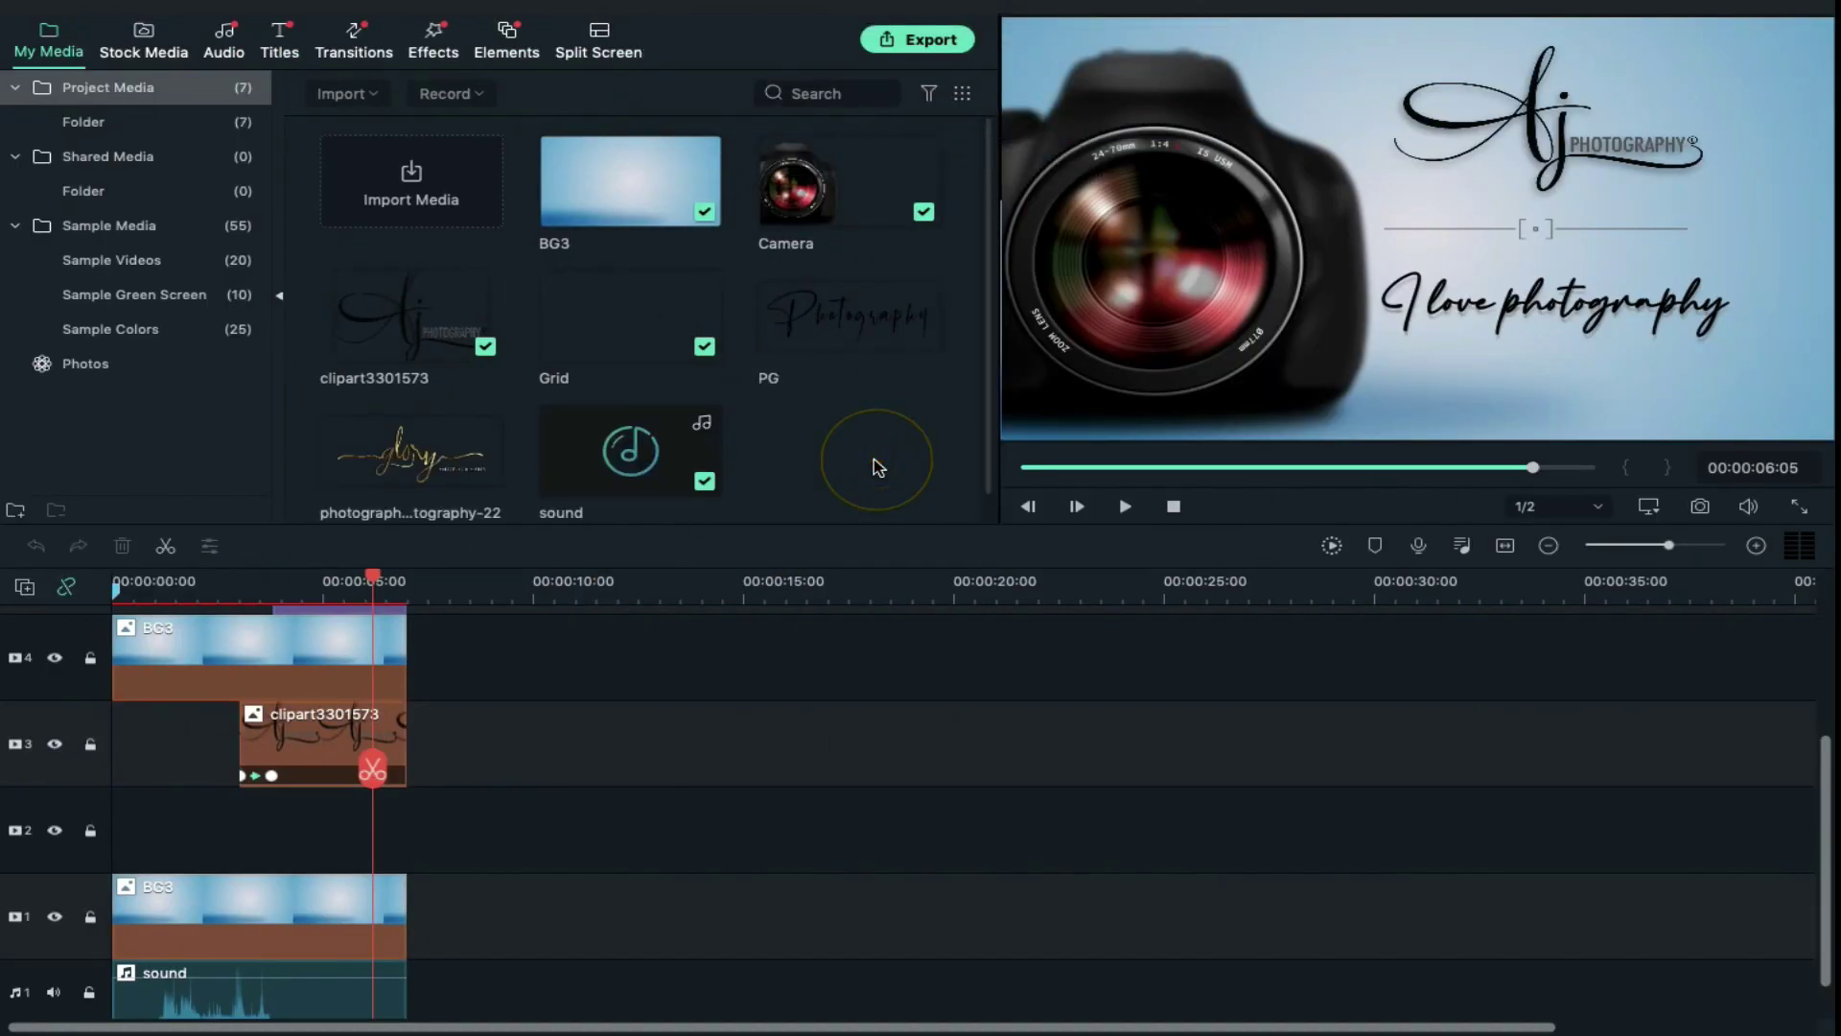
pyautogui.moveTo(349, 464); pyautogui.dragTo(249, 853)
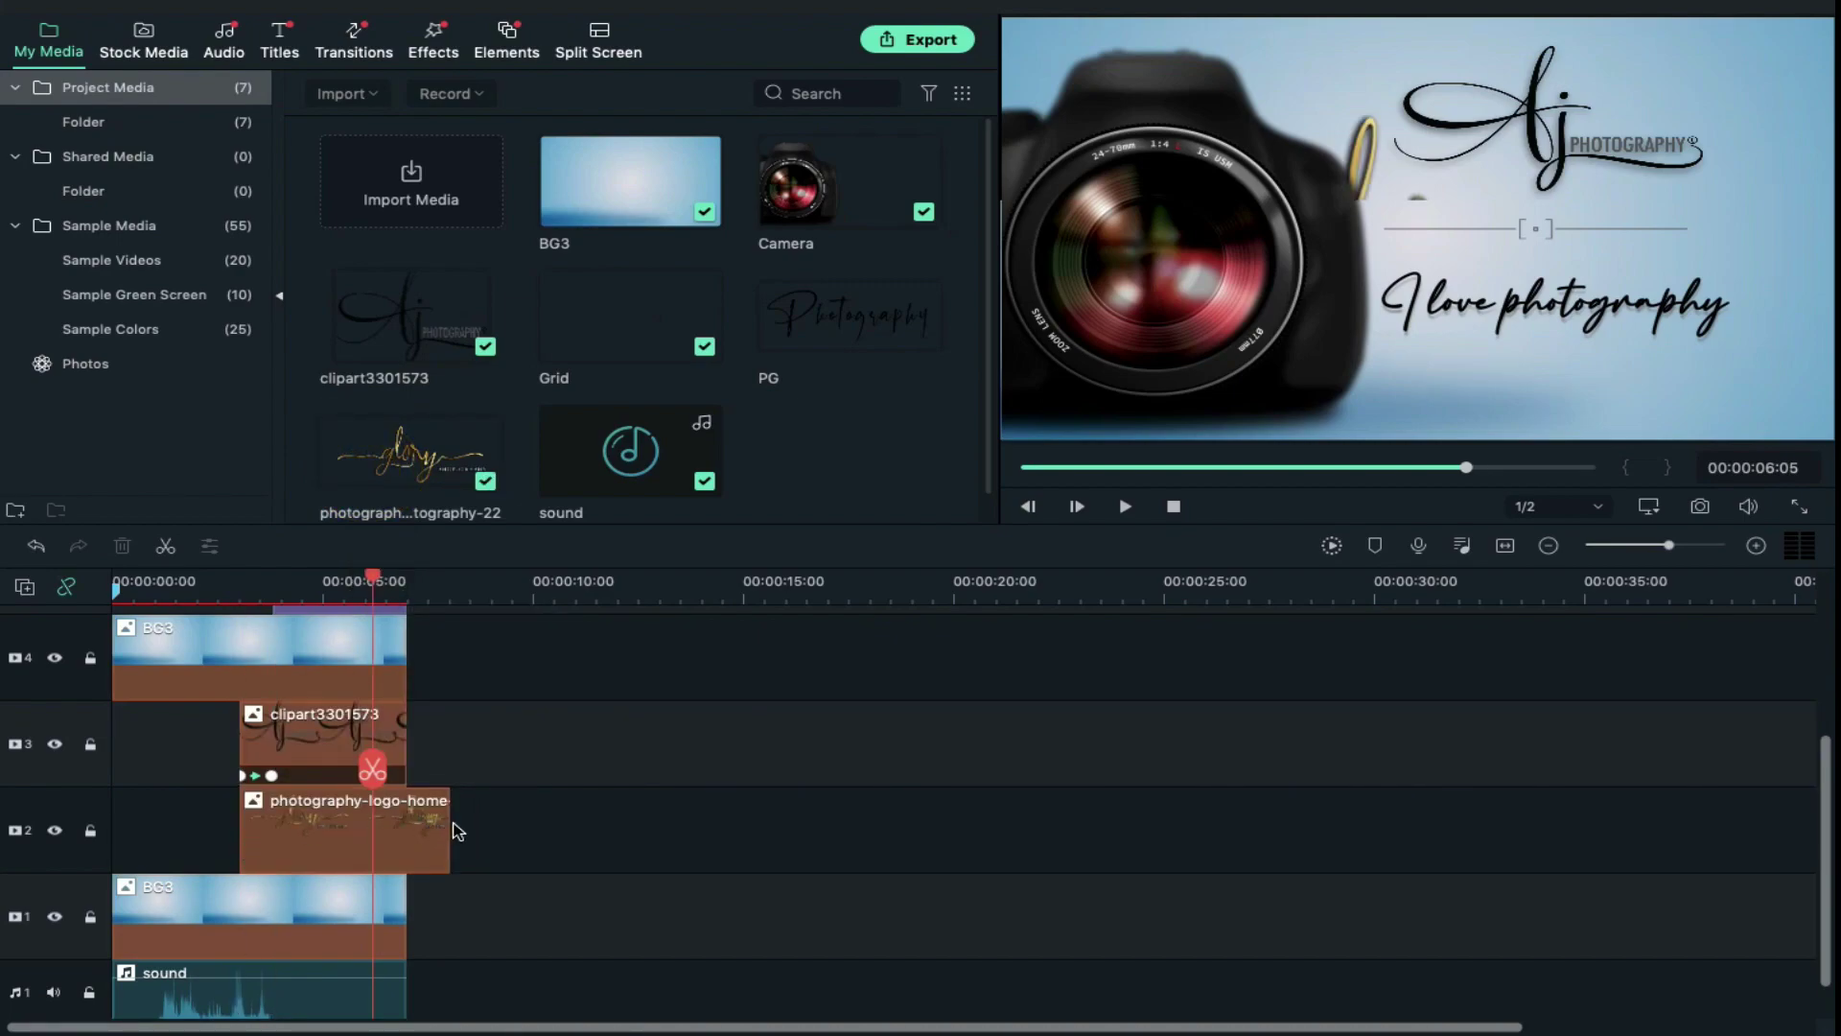
pyautogui.moveTo(447, 821); pyautogui.dragTo(405, 822)
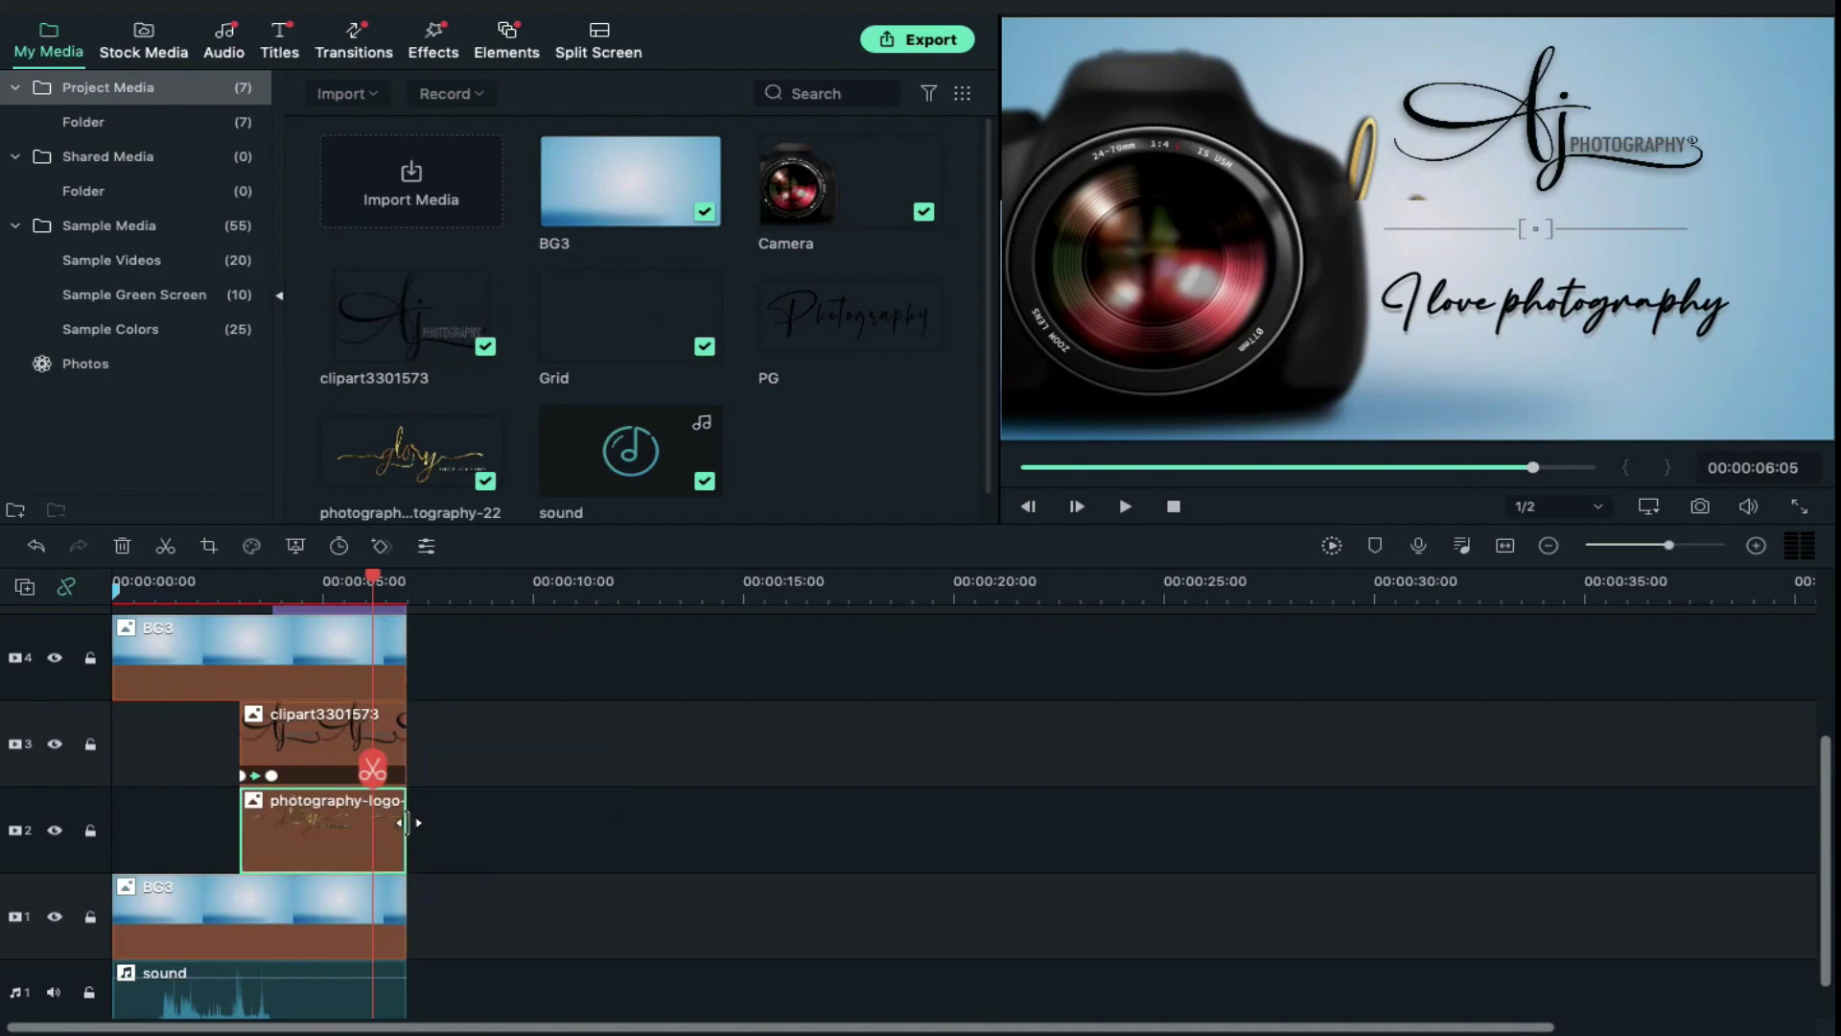
# At 00:00:03:20, scale the photography logo clip down to 47.5%.
pyautogui.click(273, 777)
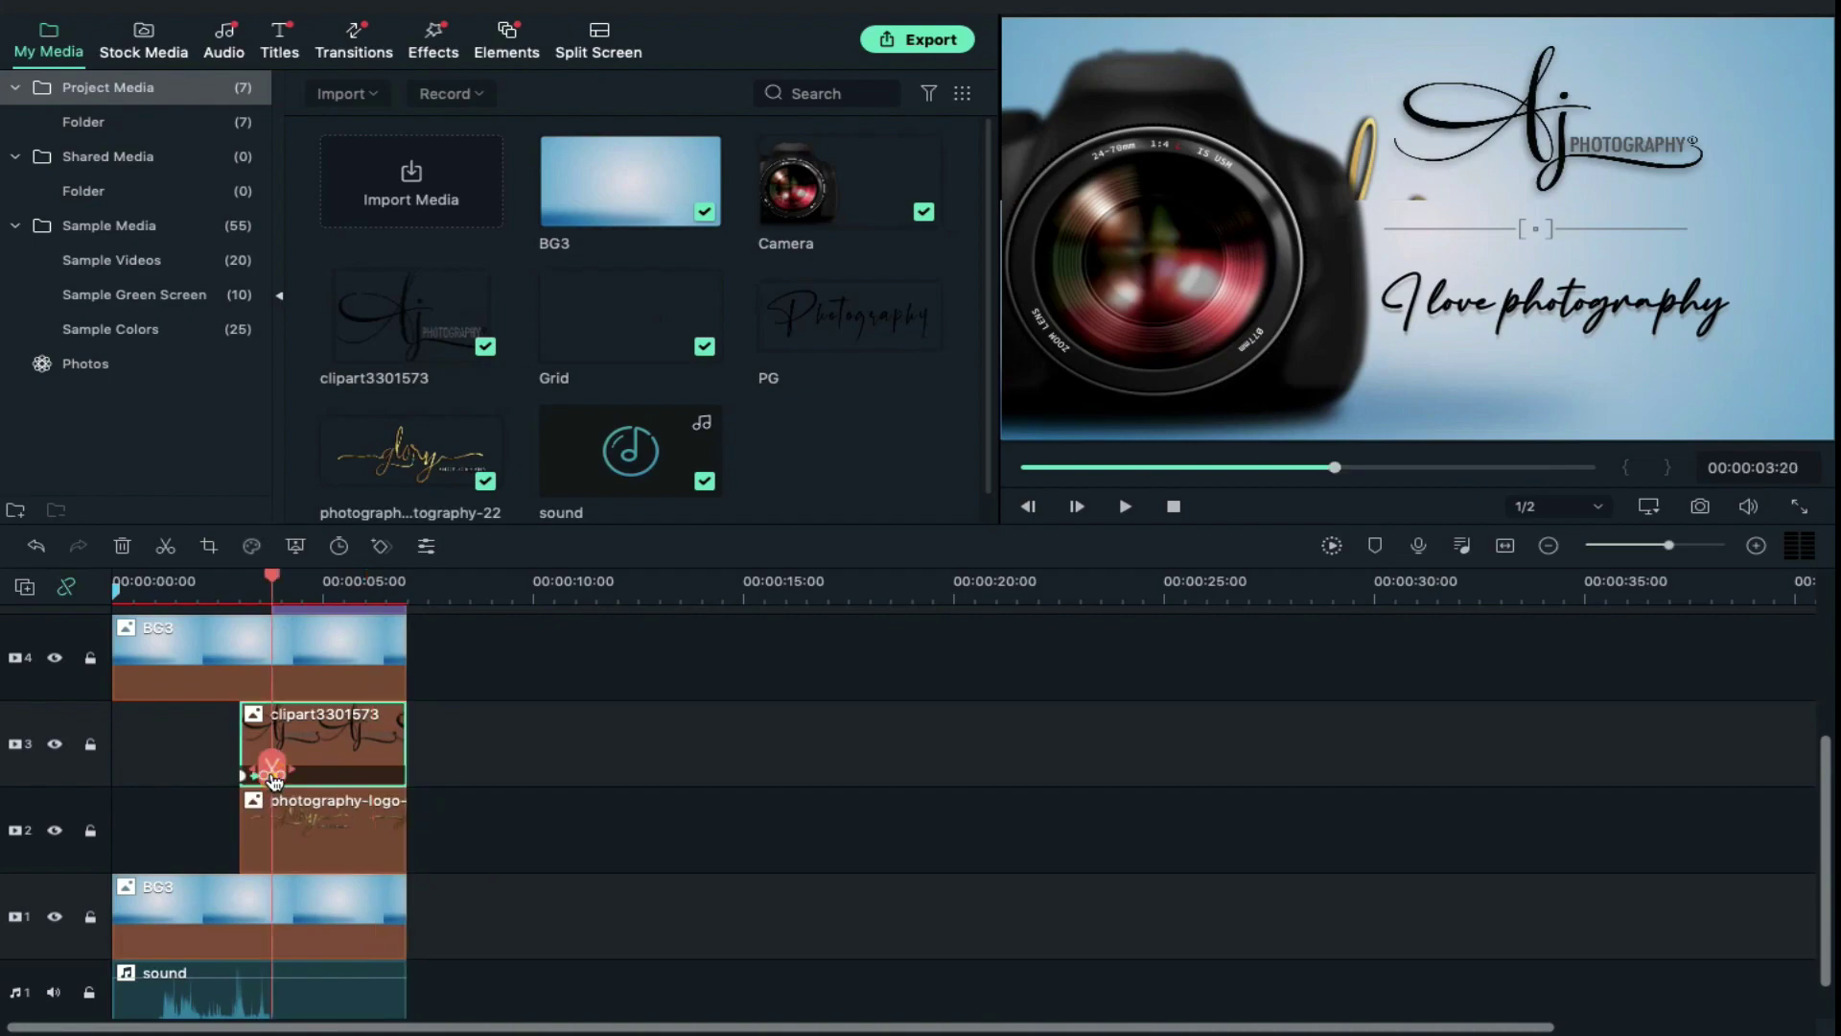
pyautogui.doubleClick(309, 824)
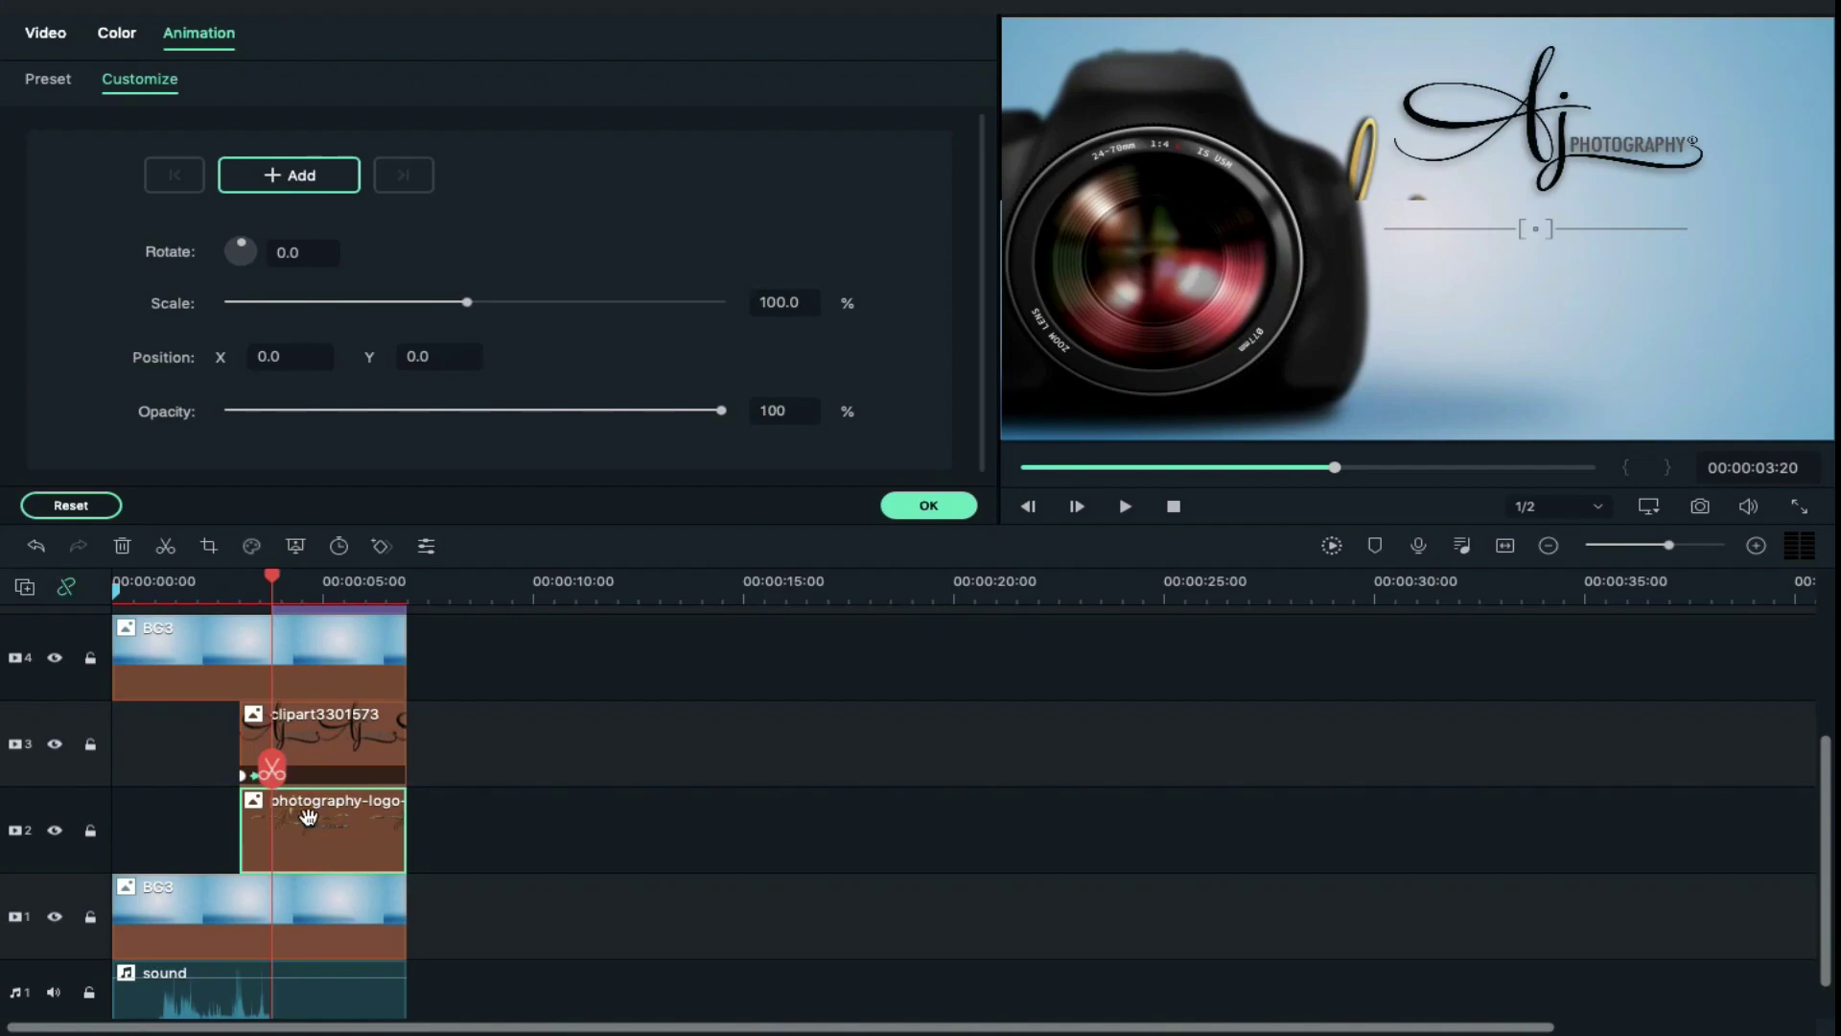
pyautogui.click(48, 37)
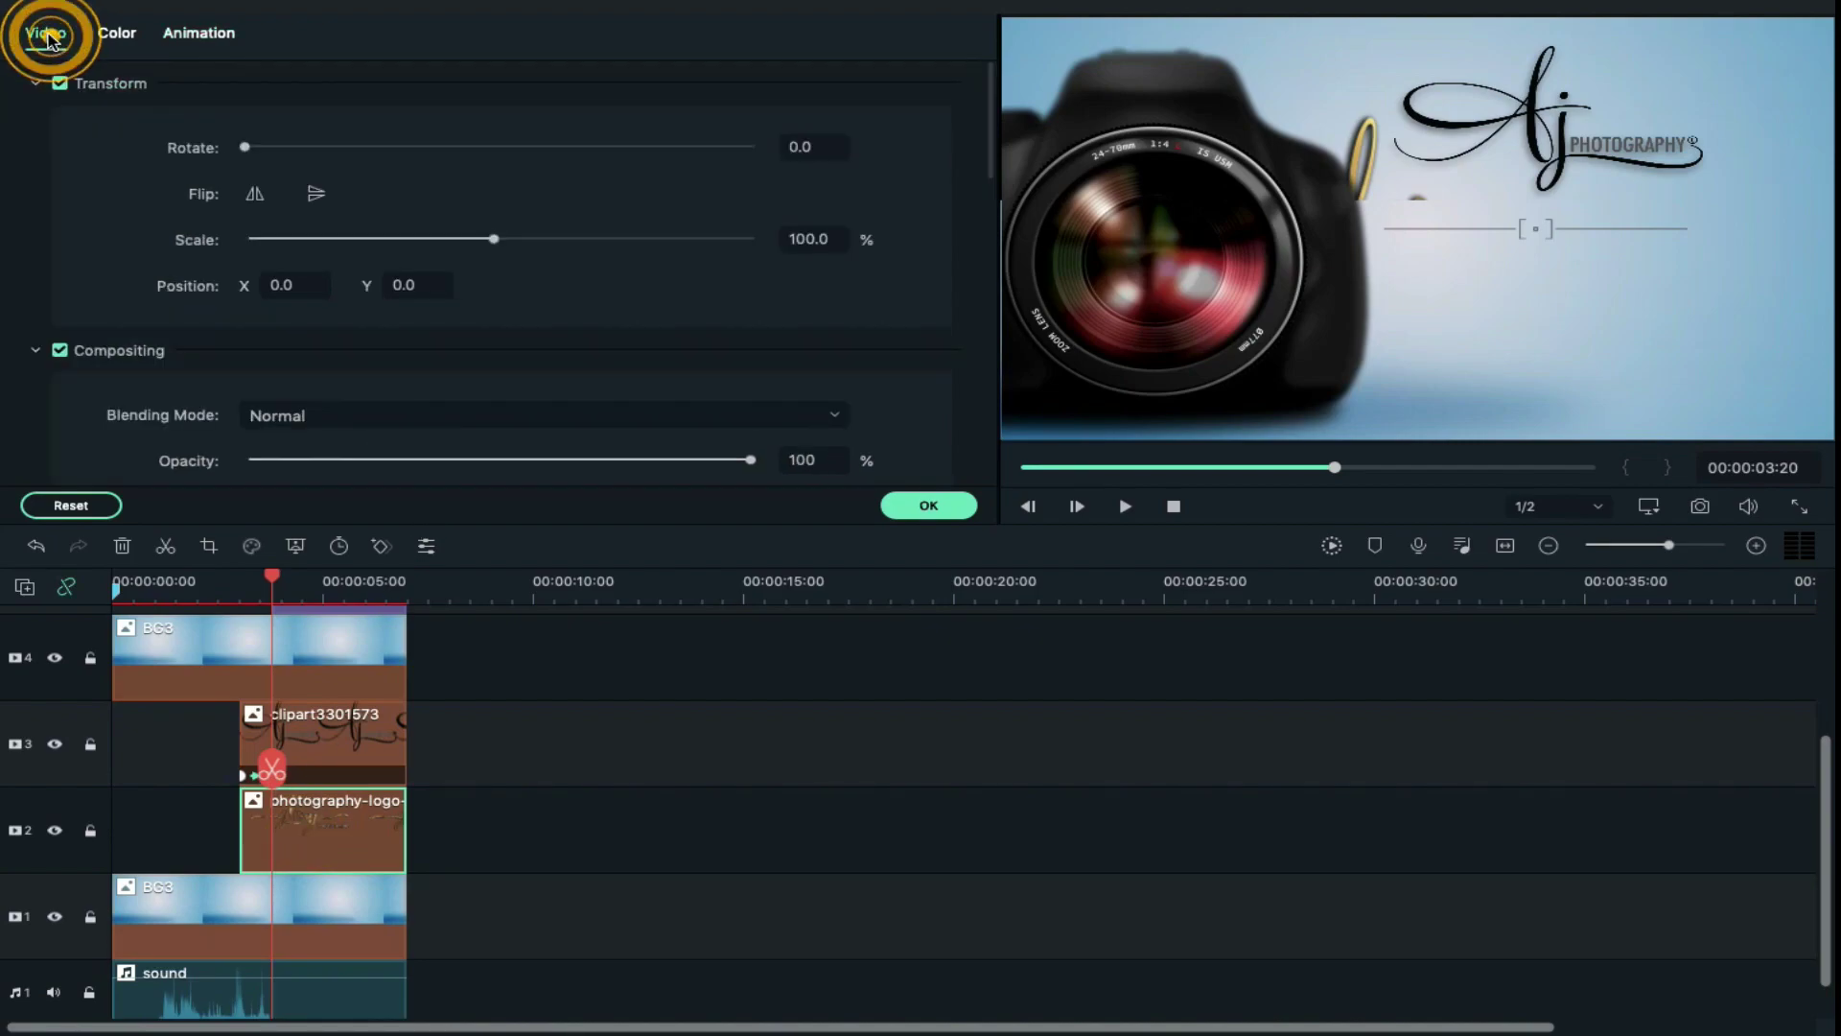
pyautogui.moveTo(492, 240); pyautogui.dragTo(358, 248)
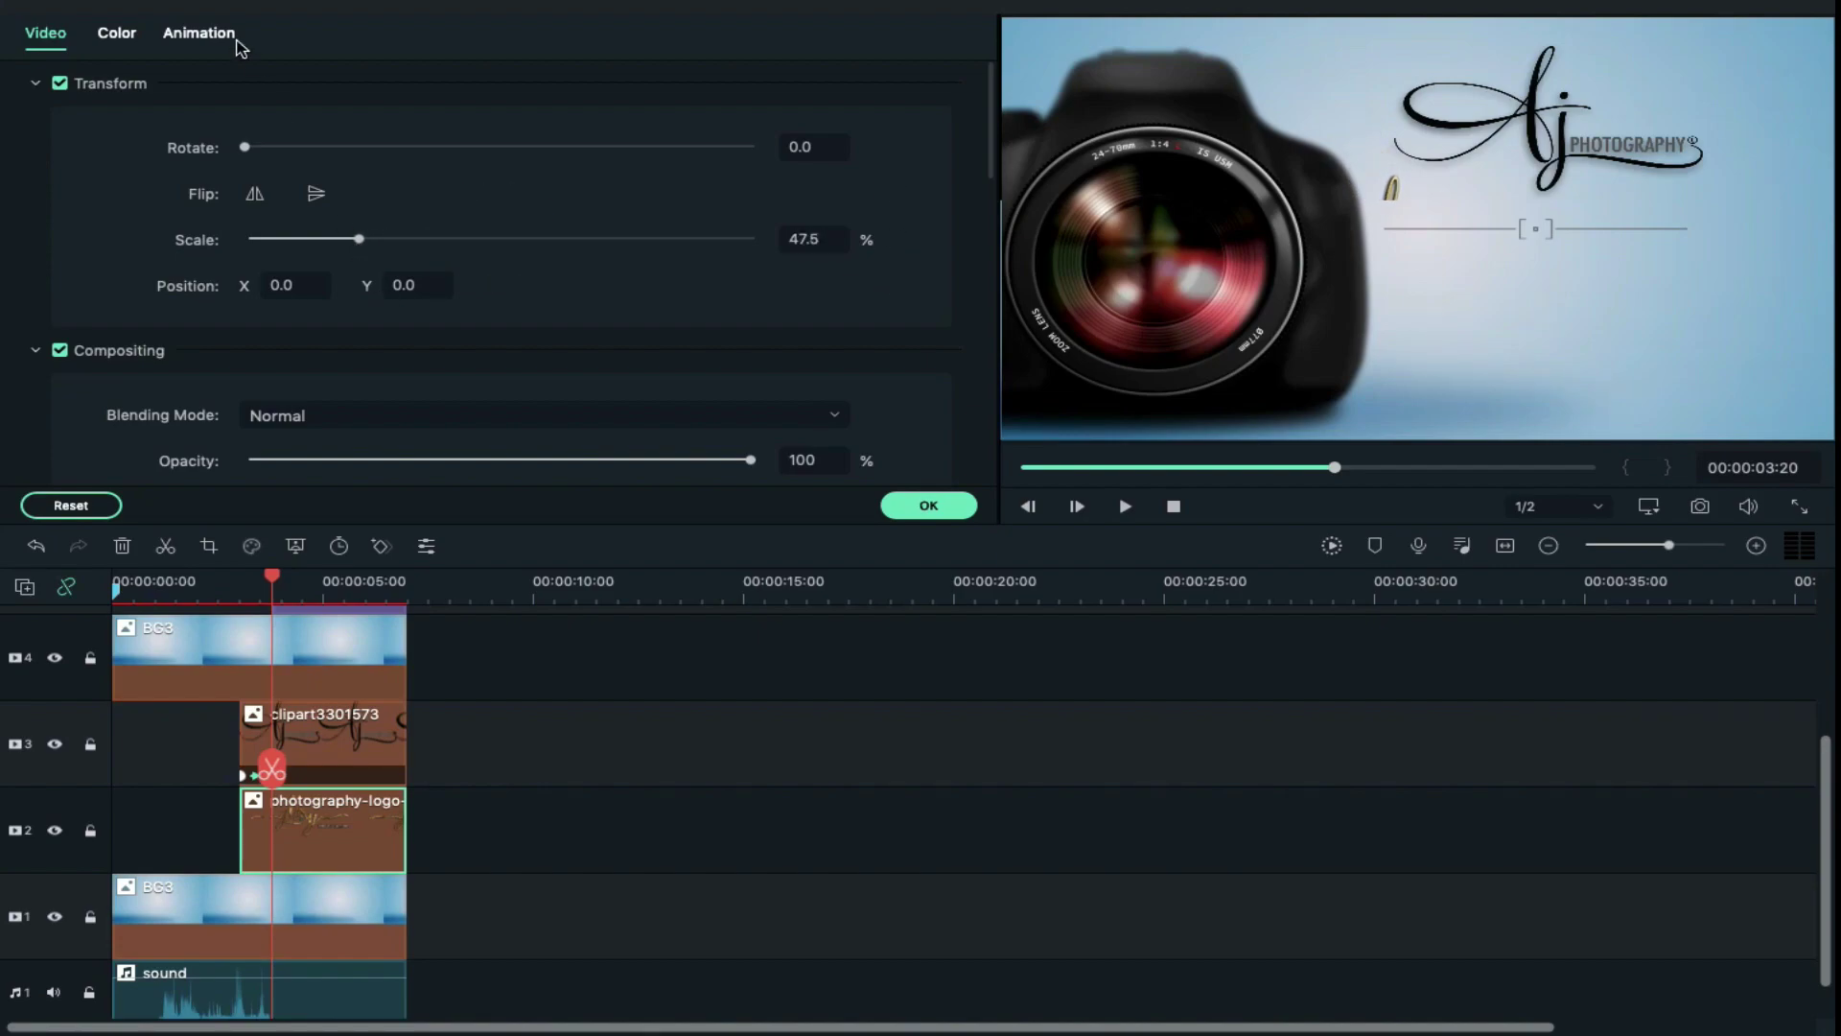
# Add a logo keyframe with Position X 275, Y 274.
pyautogui.click(199, 34)
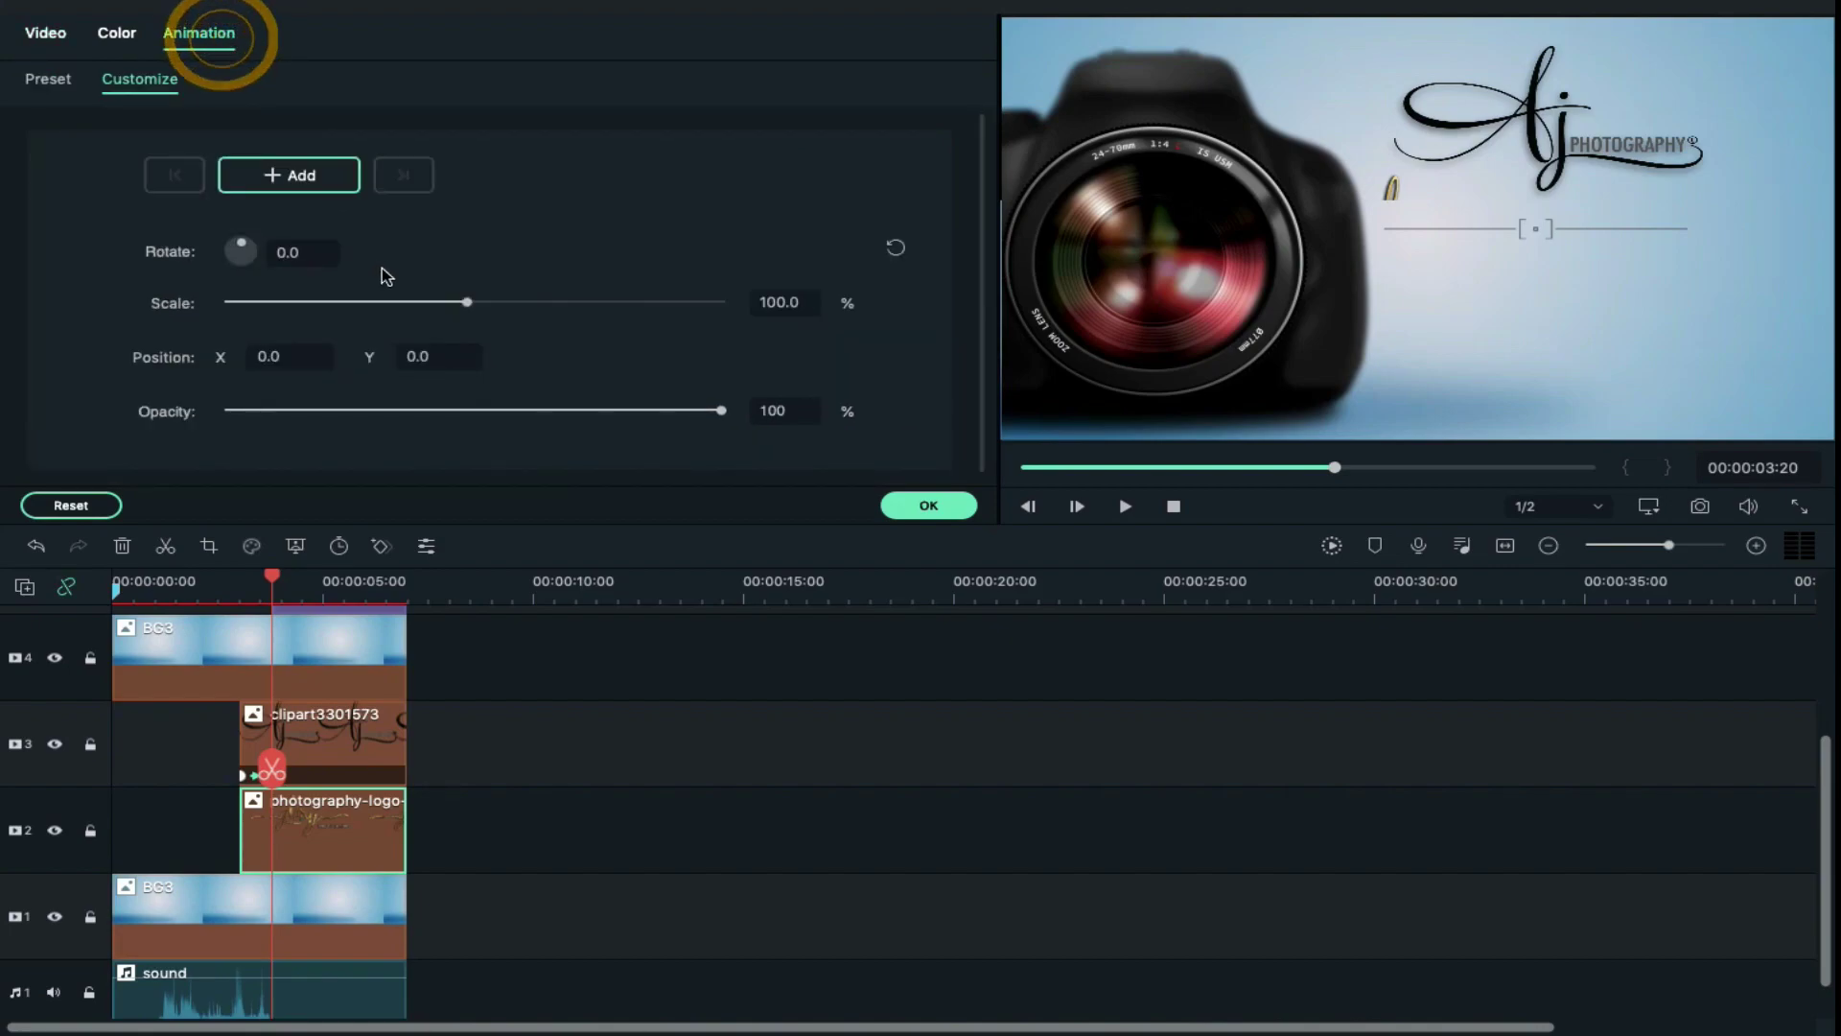
pyautogui.moveTo(431, 357); pyautogui.dragTo(714, 366)
pyautogui.moveTo(273, 355); pyautogui.dragTo(611, 325)
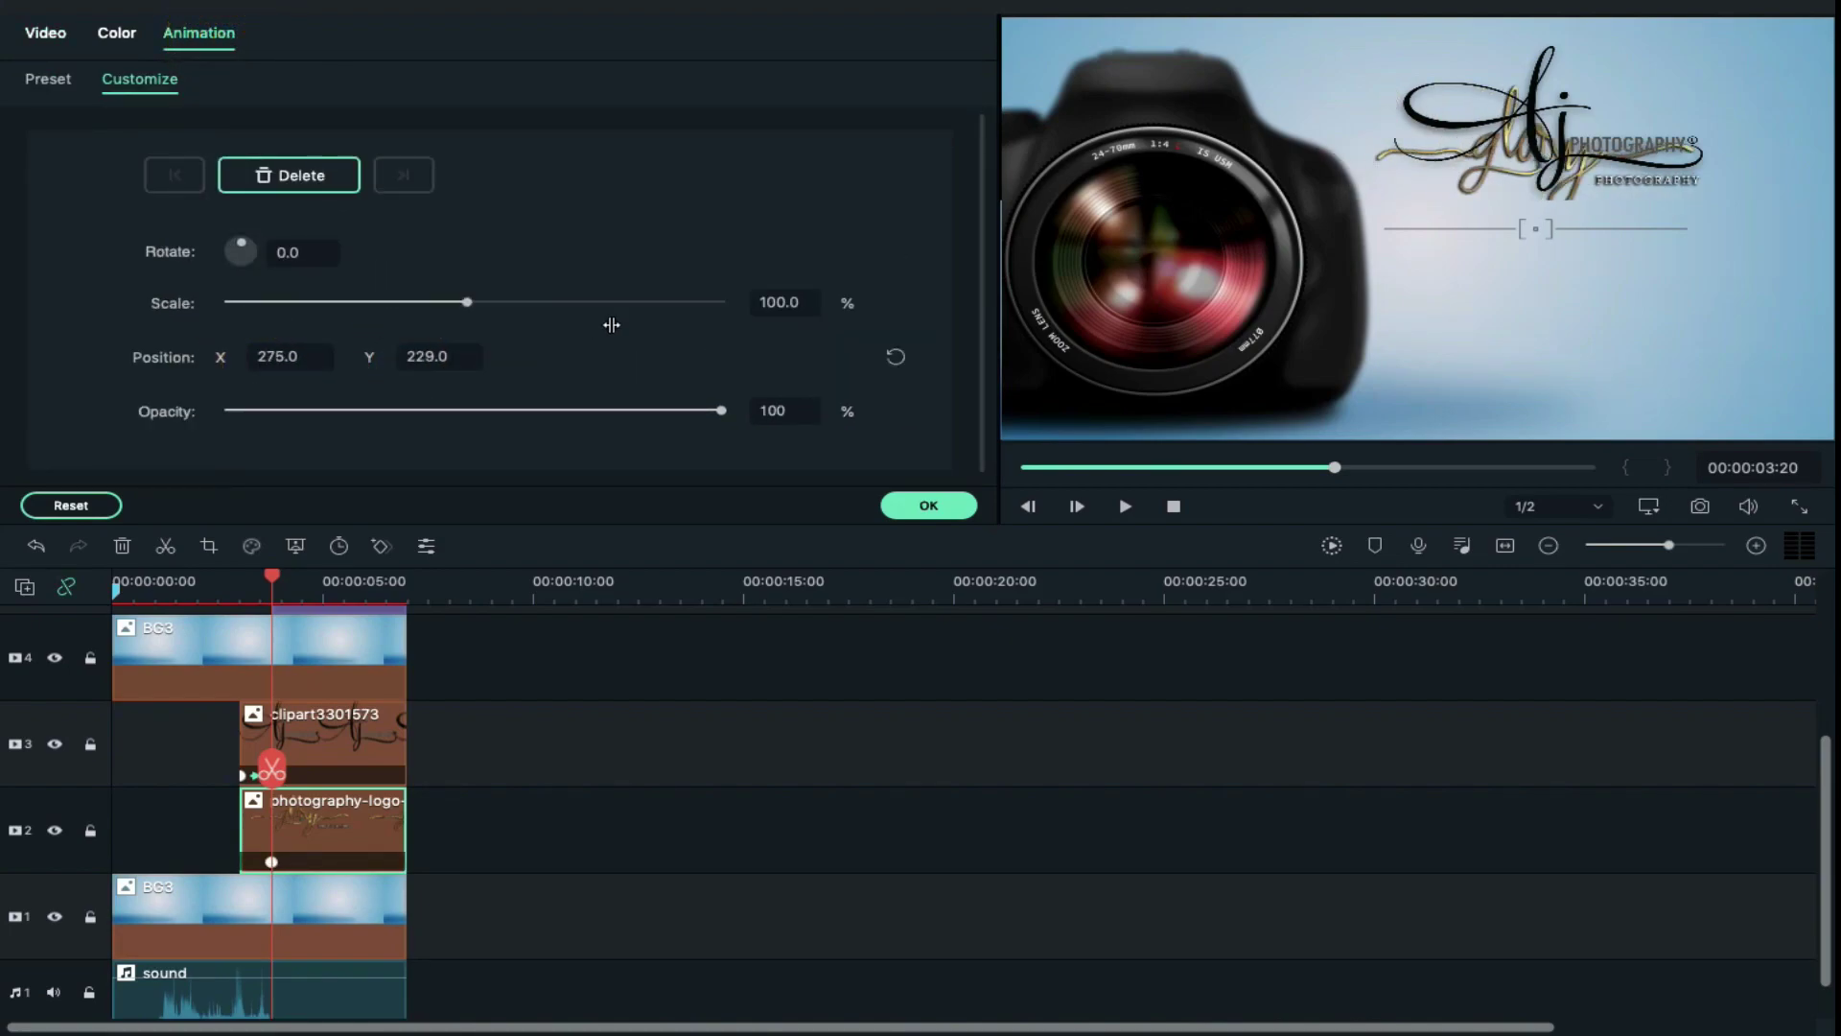
pyautogui.moveTo(413, 351); pyautogui.dragTo(474, 354)
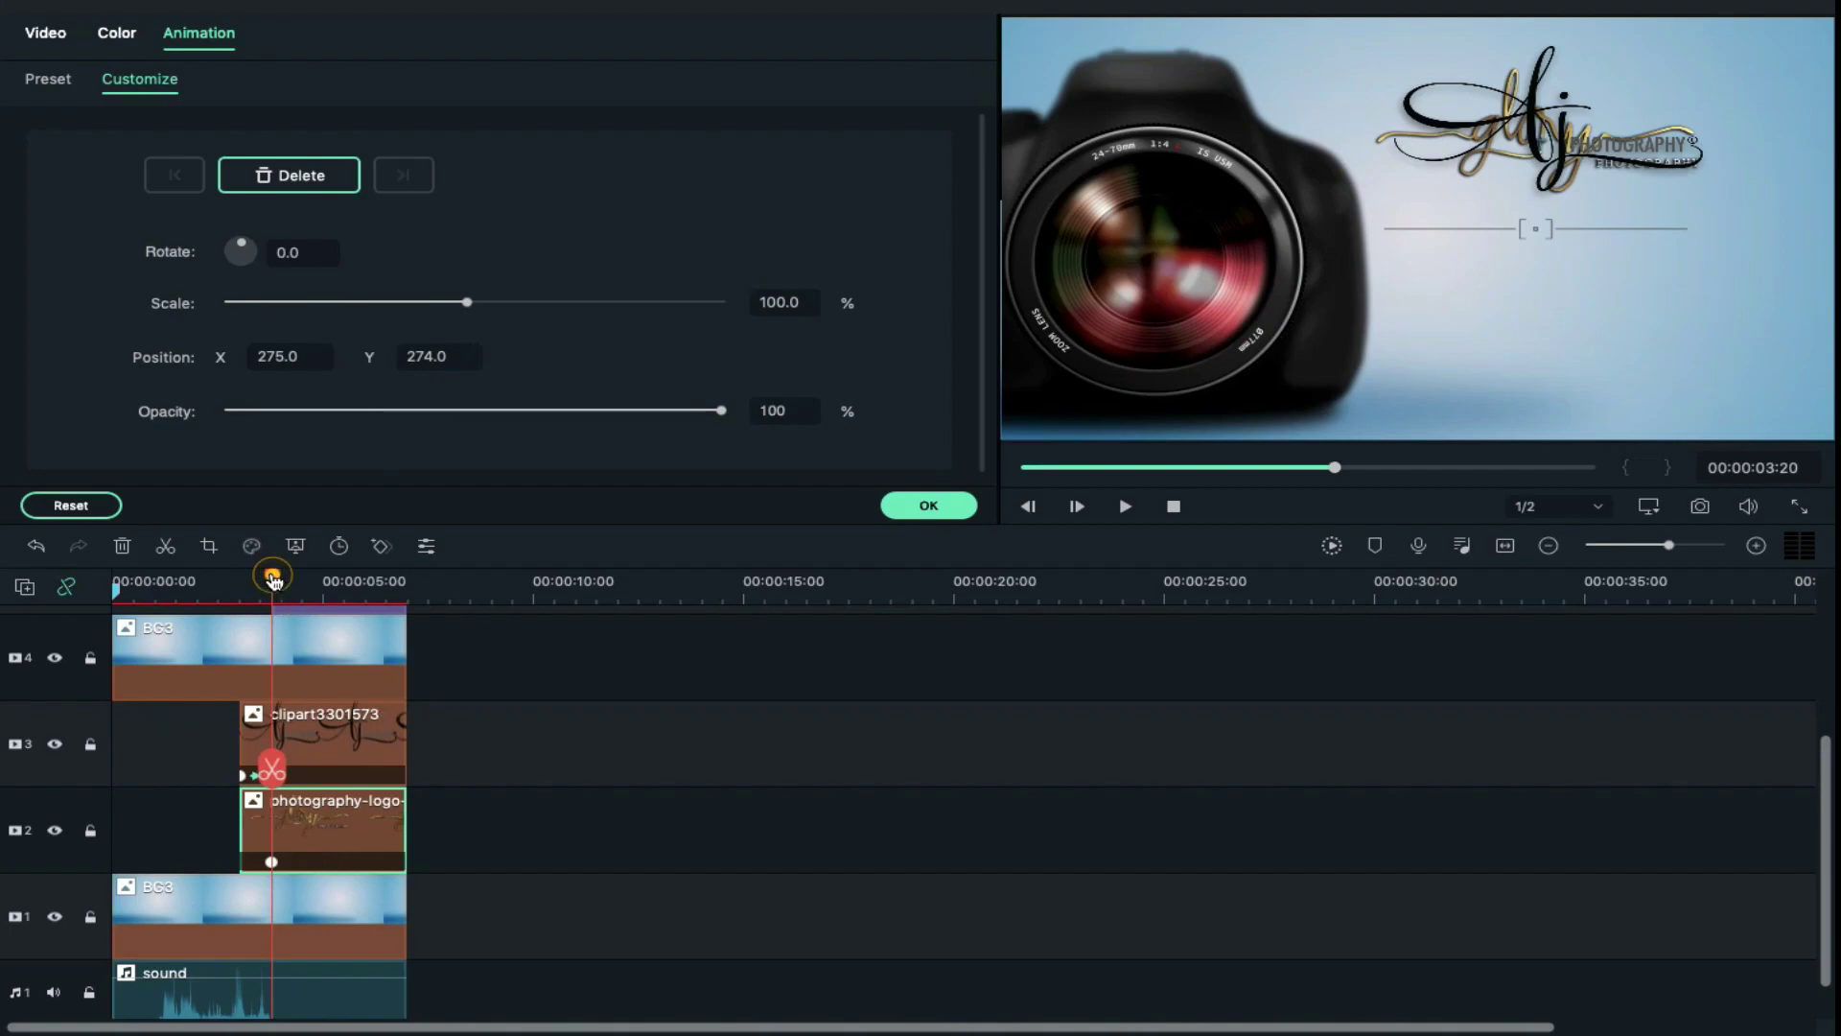
# Keyframe the logo at Y -80 at 00:00:03:01, then select the clipart3301573 clip.
pyautogui.moveTo(273, 579); pyautogui.dragTo(240, 589)
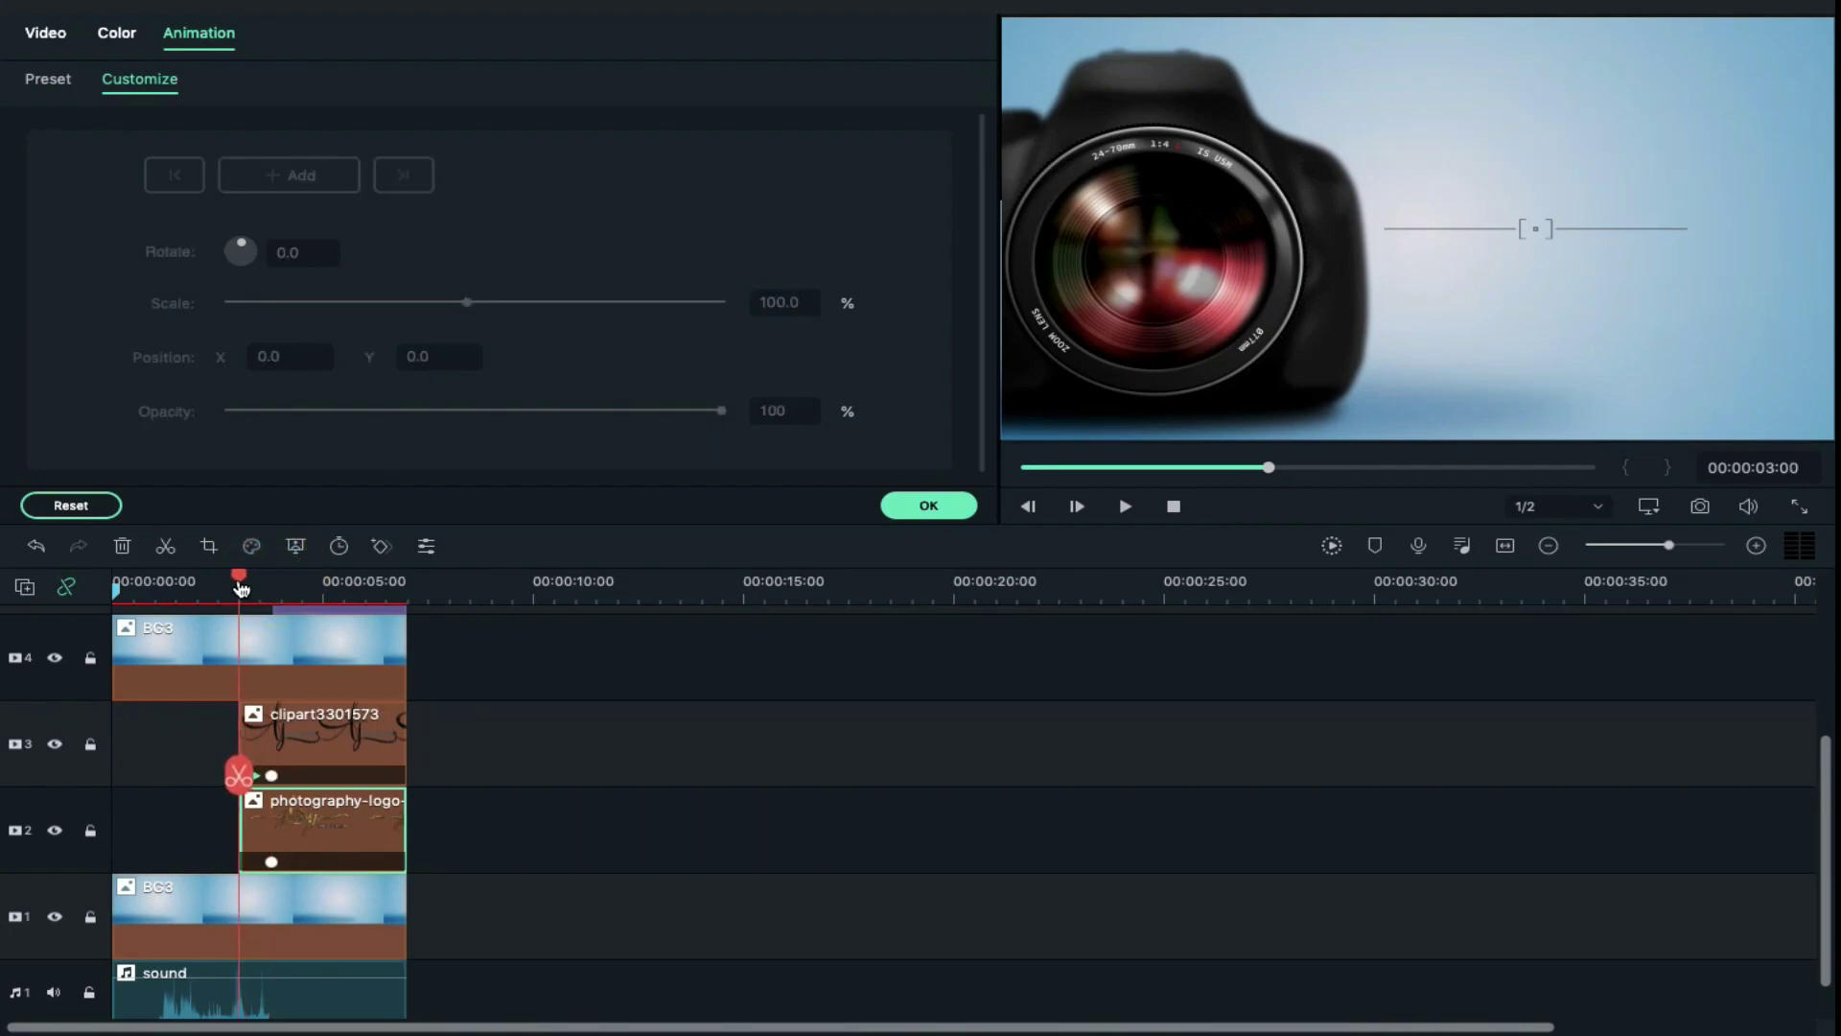
pyautogui.click(352, 851)
pyautogui.click(241, 580)
pyautogui.moveTo(410, 359); pyautogui.dragTo(3, 415)
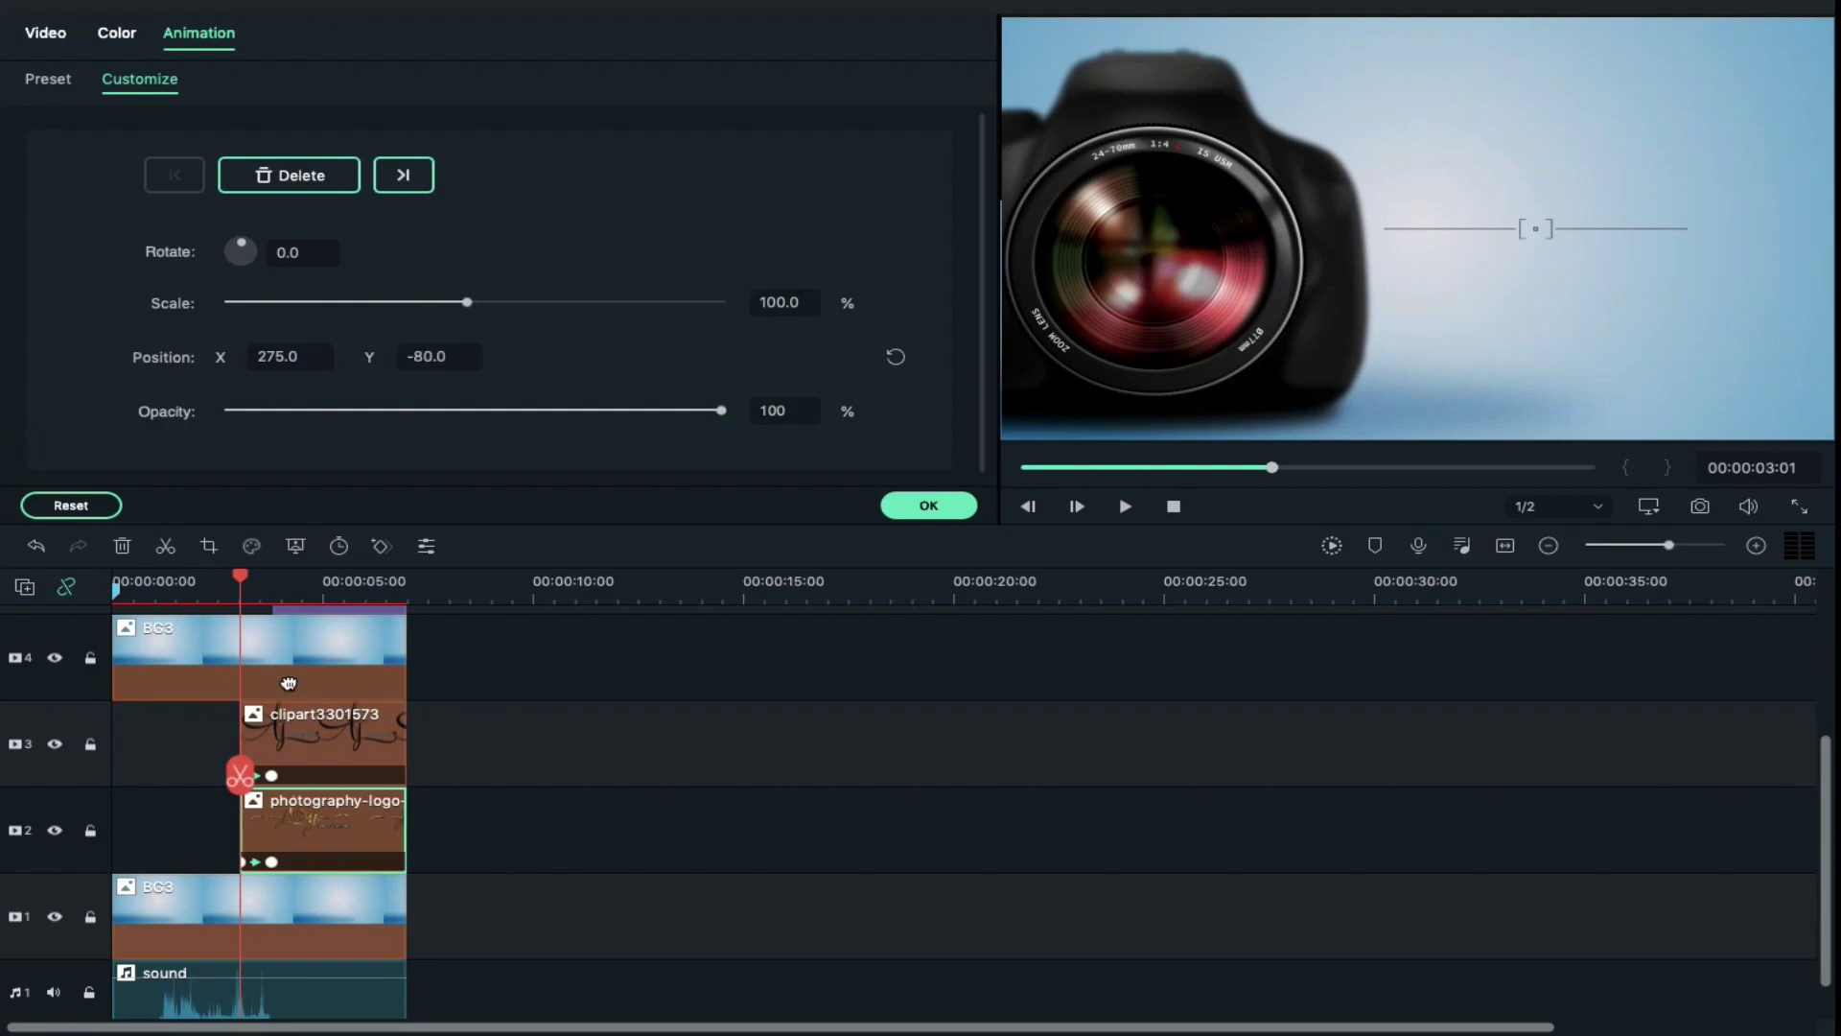
pyautogui.click(318, 752)
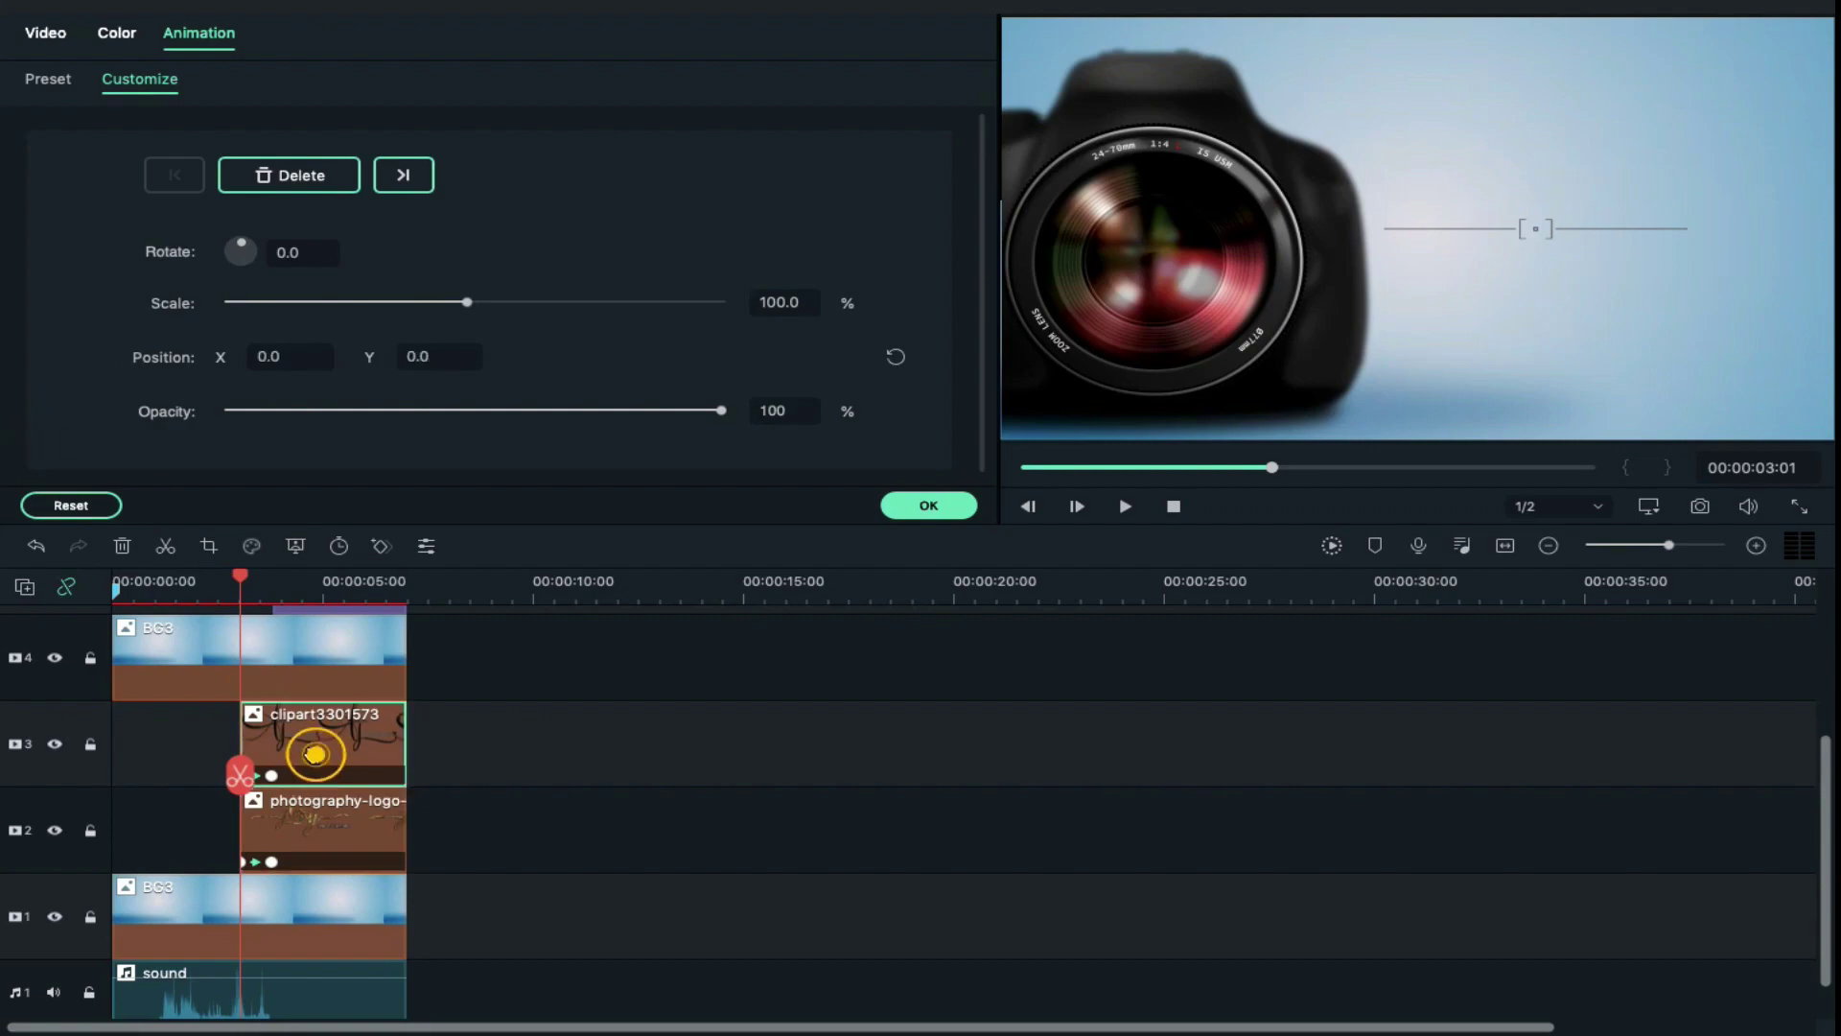
# Hide track 3 and open the Basic 6 'I love photography' title's text for editing.
pyautogui.click(60, 748)
pyautogui.scroll(2, 307, 740)
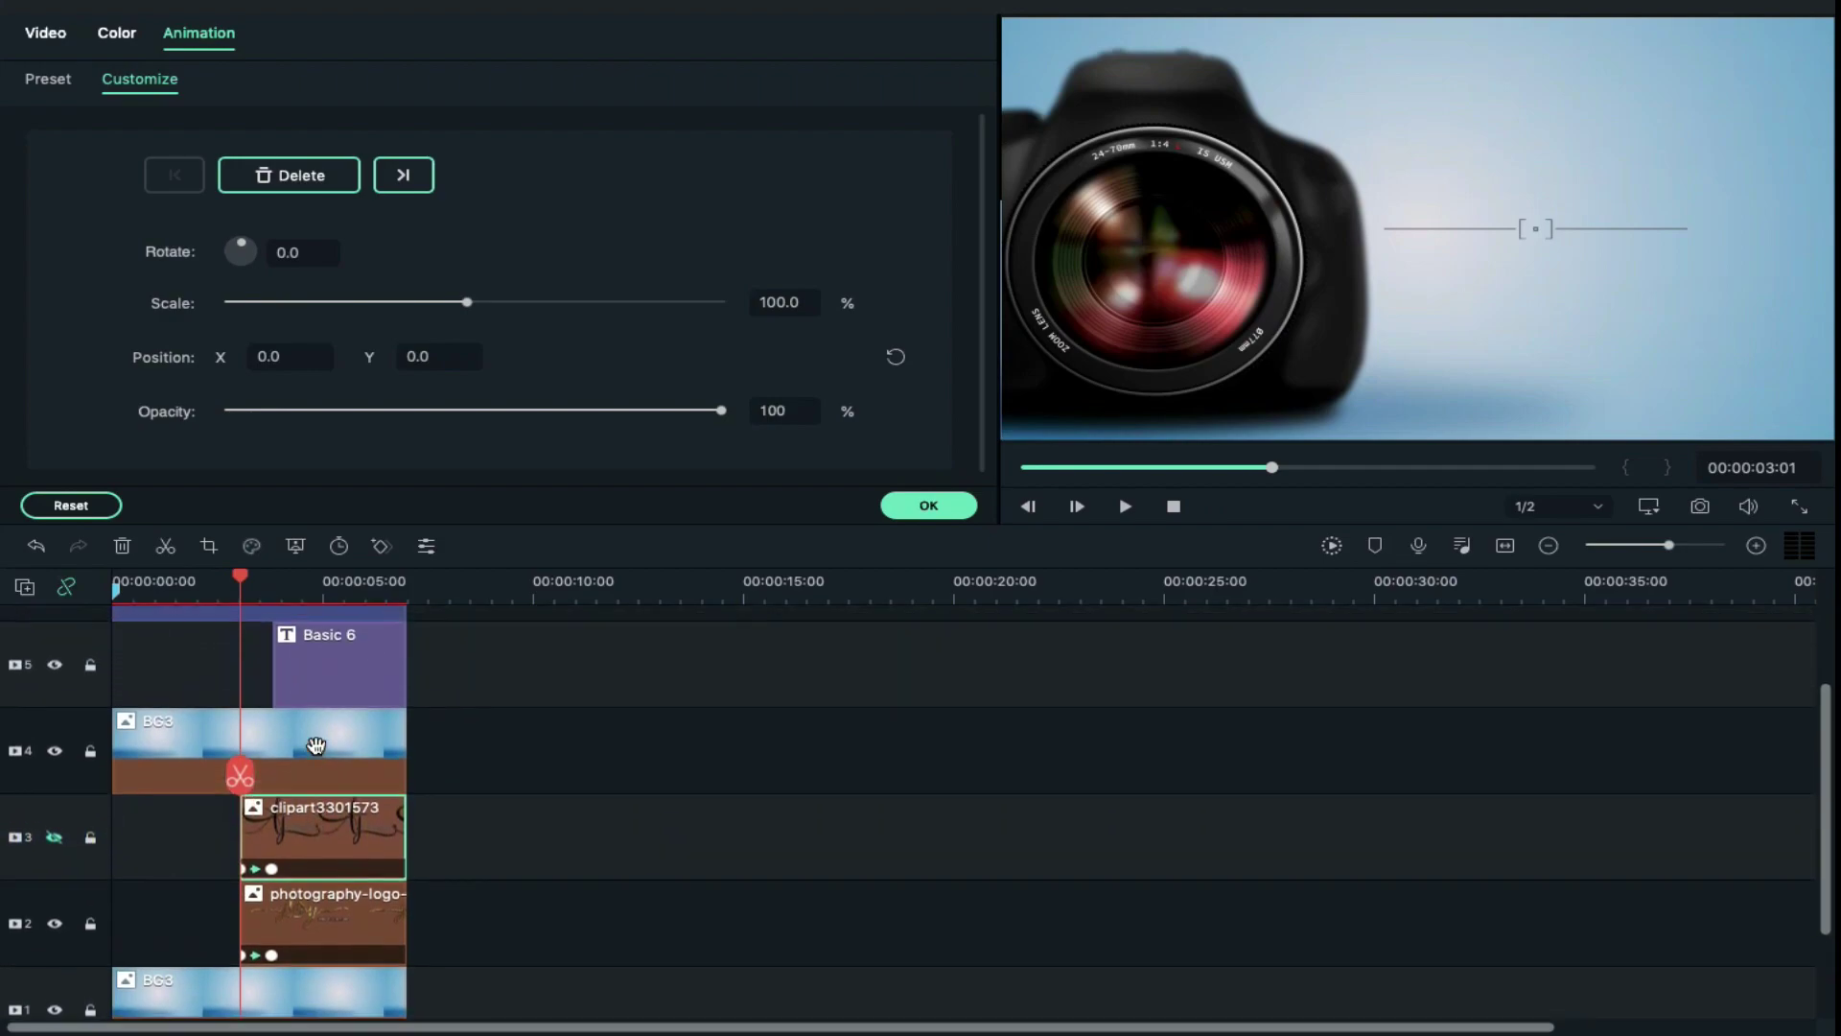
pyautogui.scroll(1, 317, 746)
pyautogui.click(346, 708)
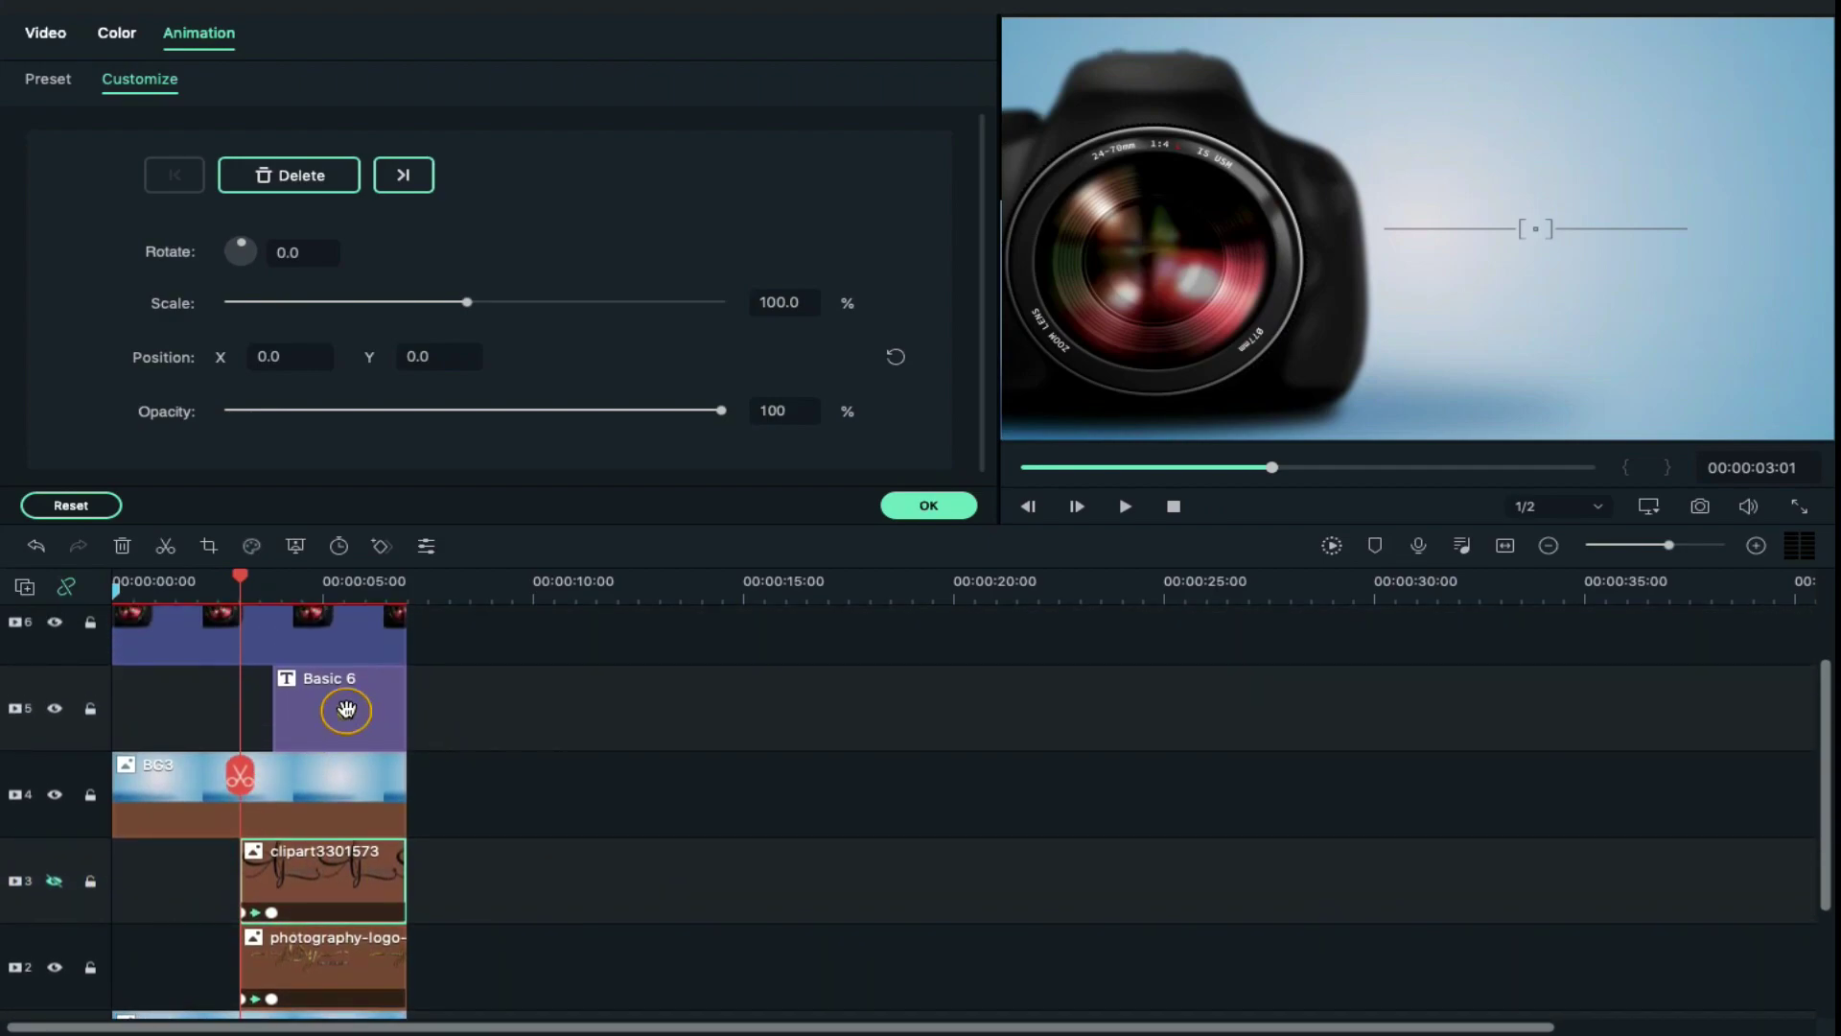
pyautogui.doubleClick(346, 708)
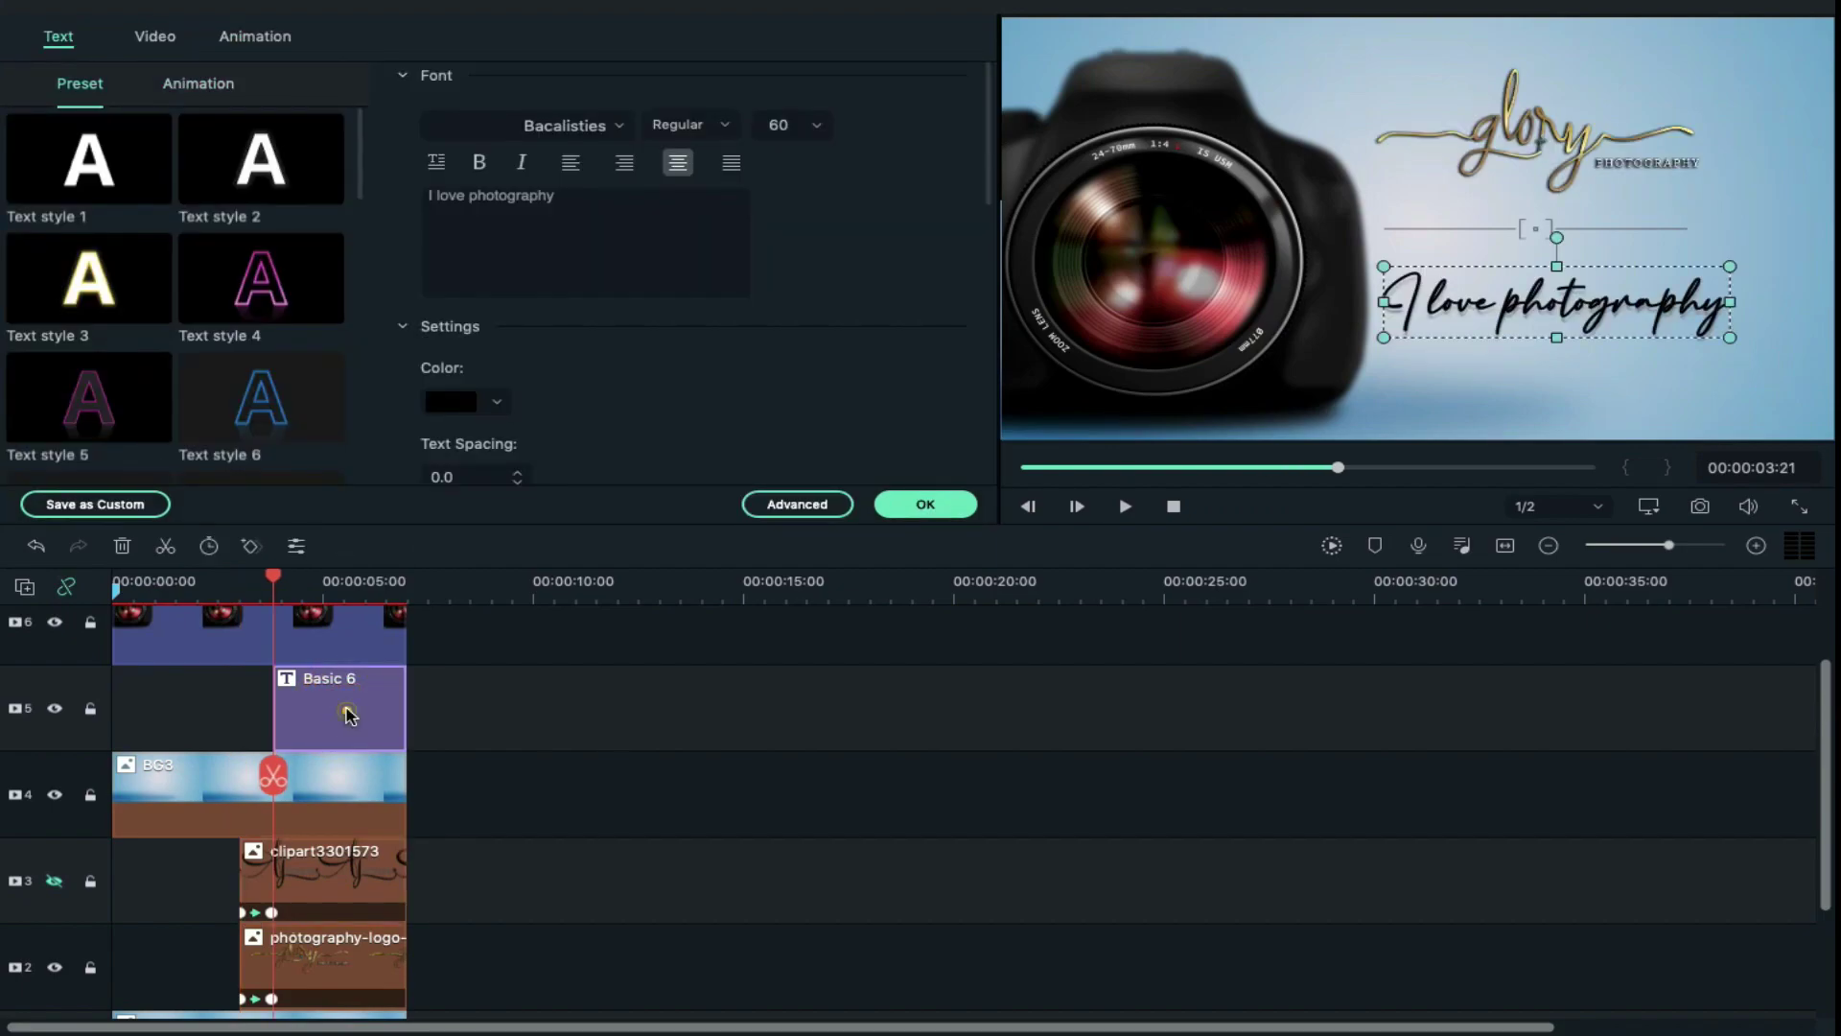
pyautogui.click(578, 204)
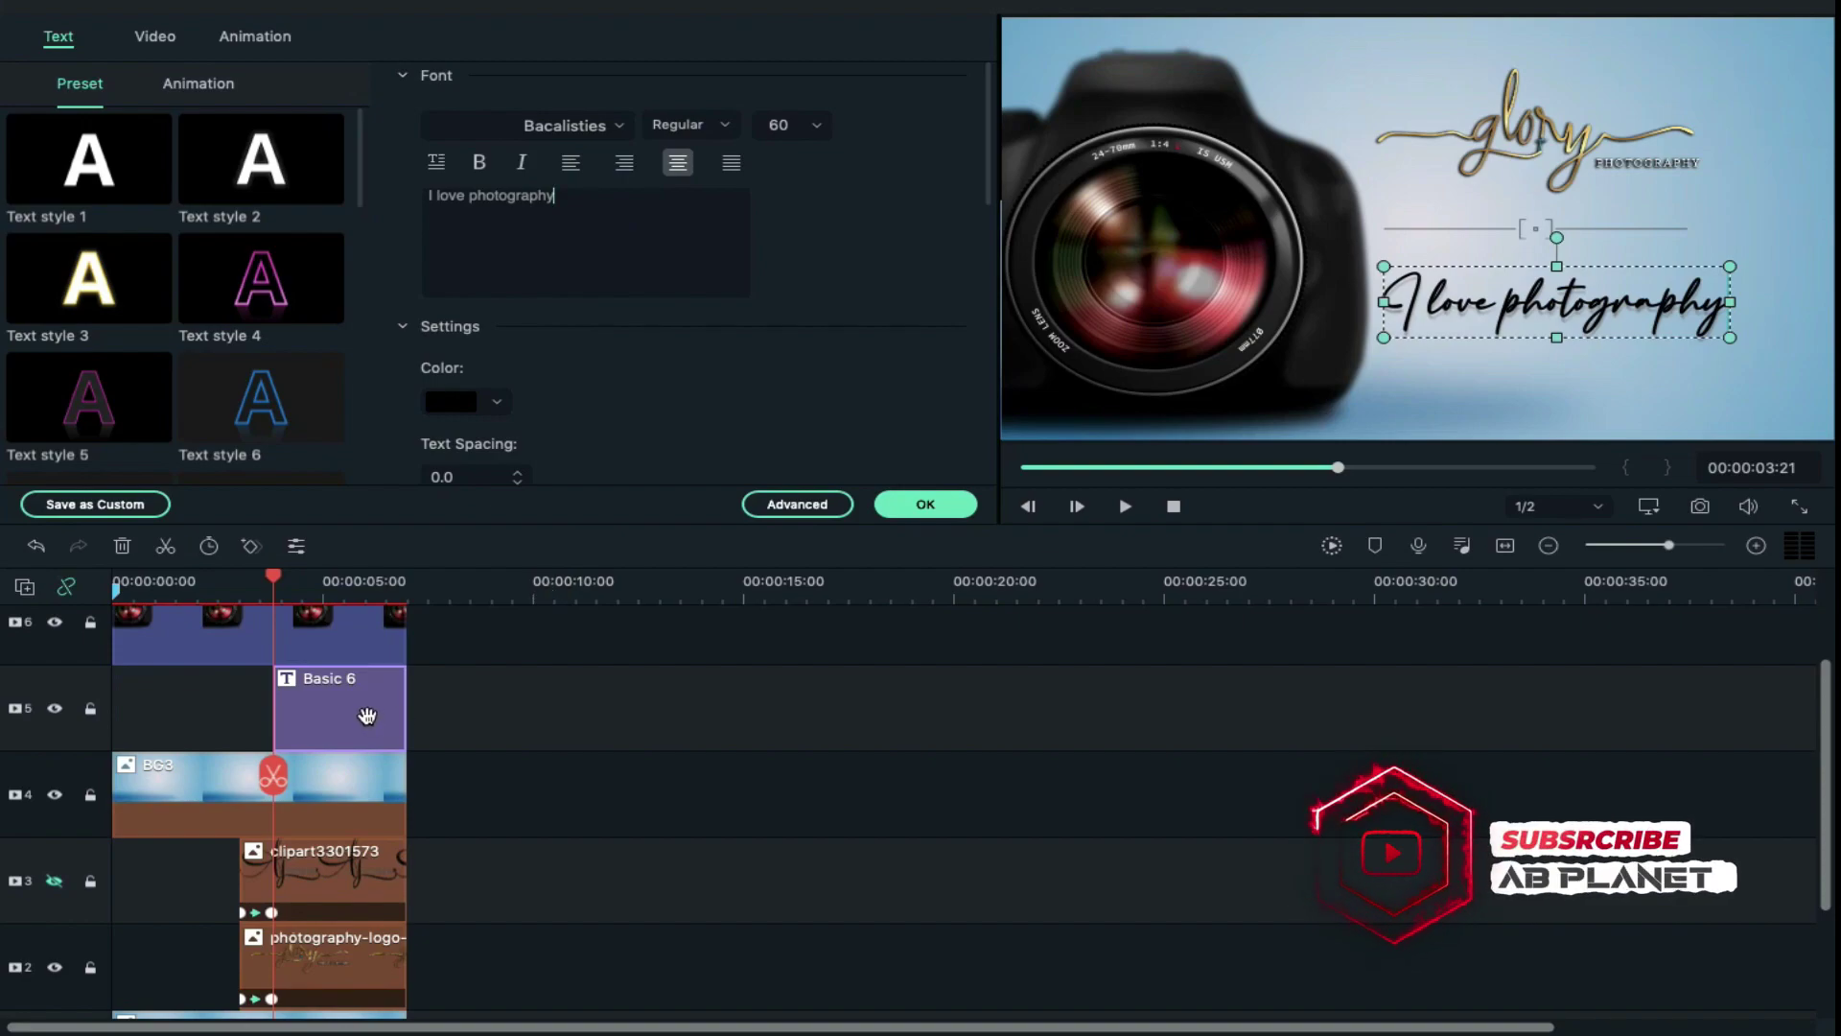
# Add one video track above track 4 in Track Manager, then close the title editor.
pyautogui.scroll(-1, 58, 595)
pyautogui.click(24, 587)
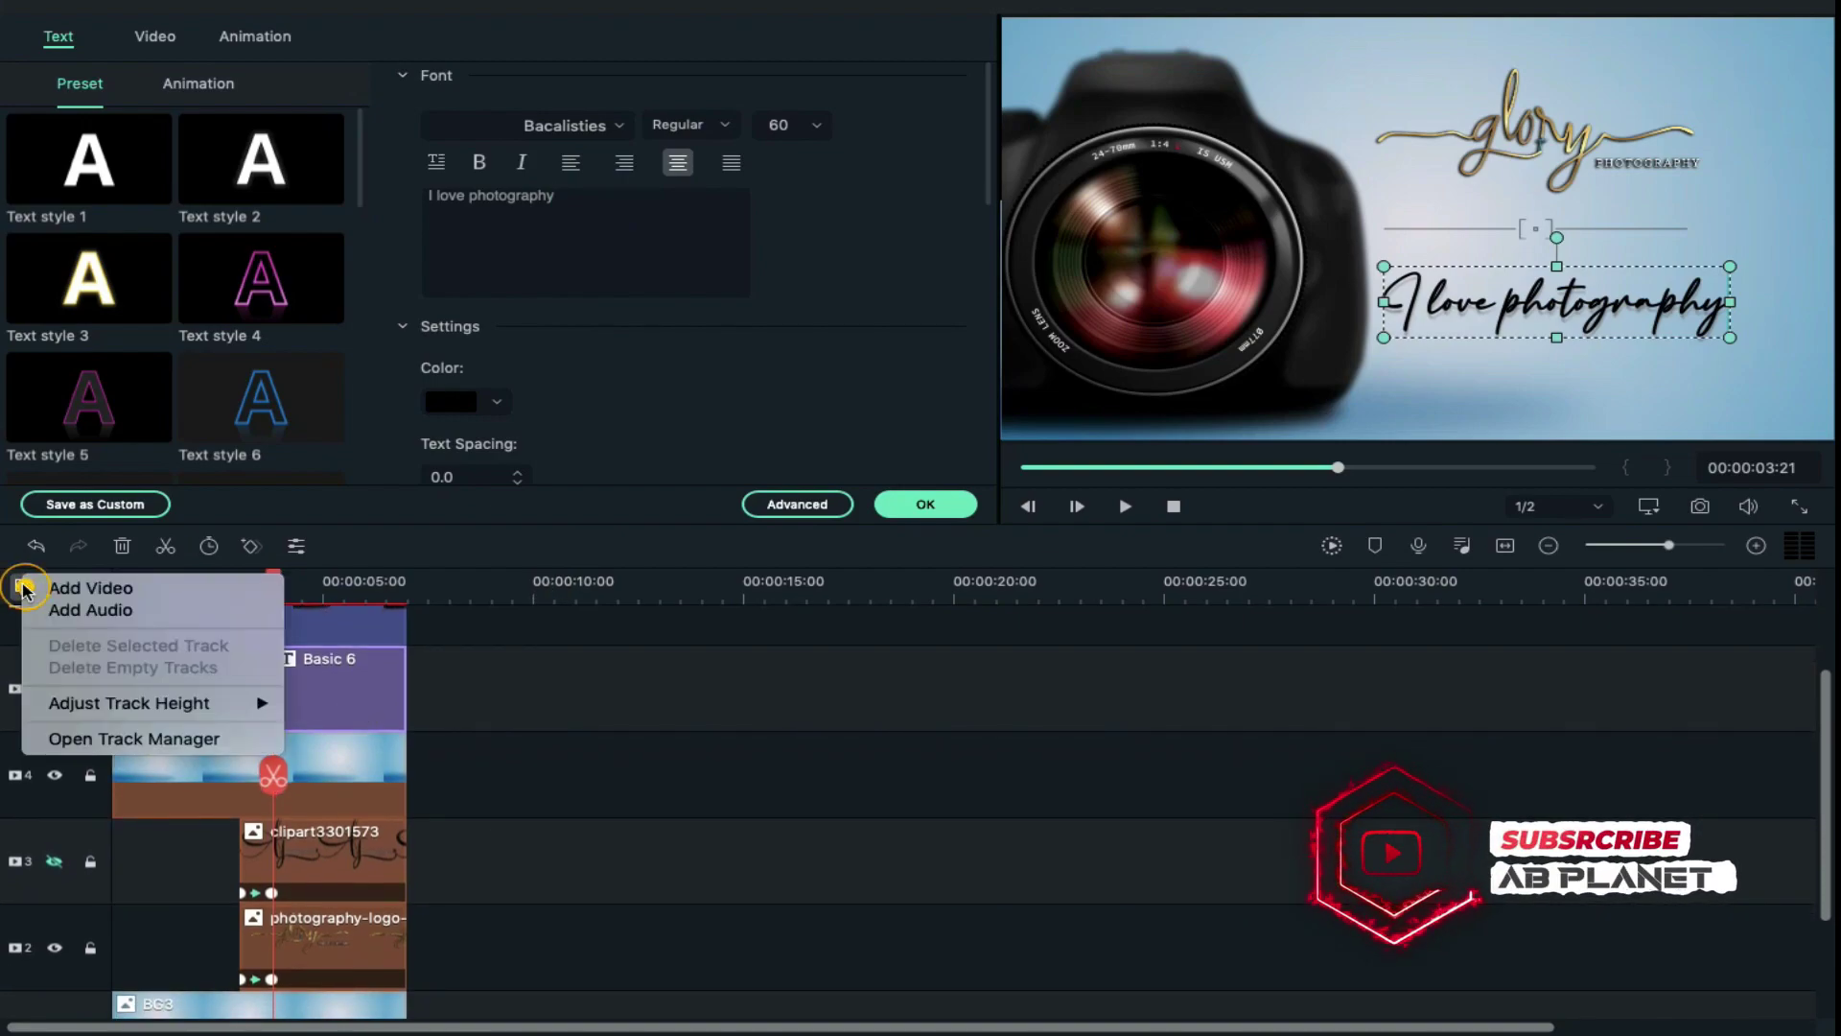
pyautogui.click(96, 739)
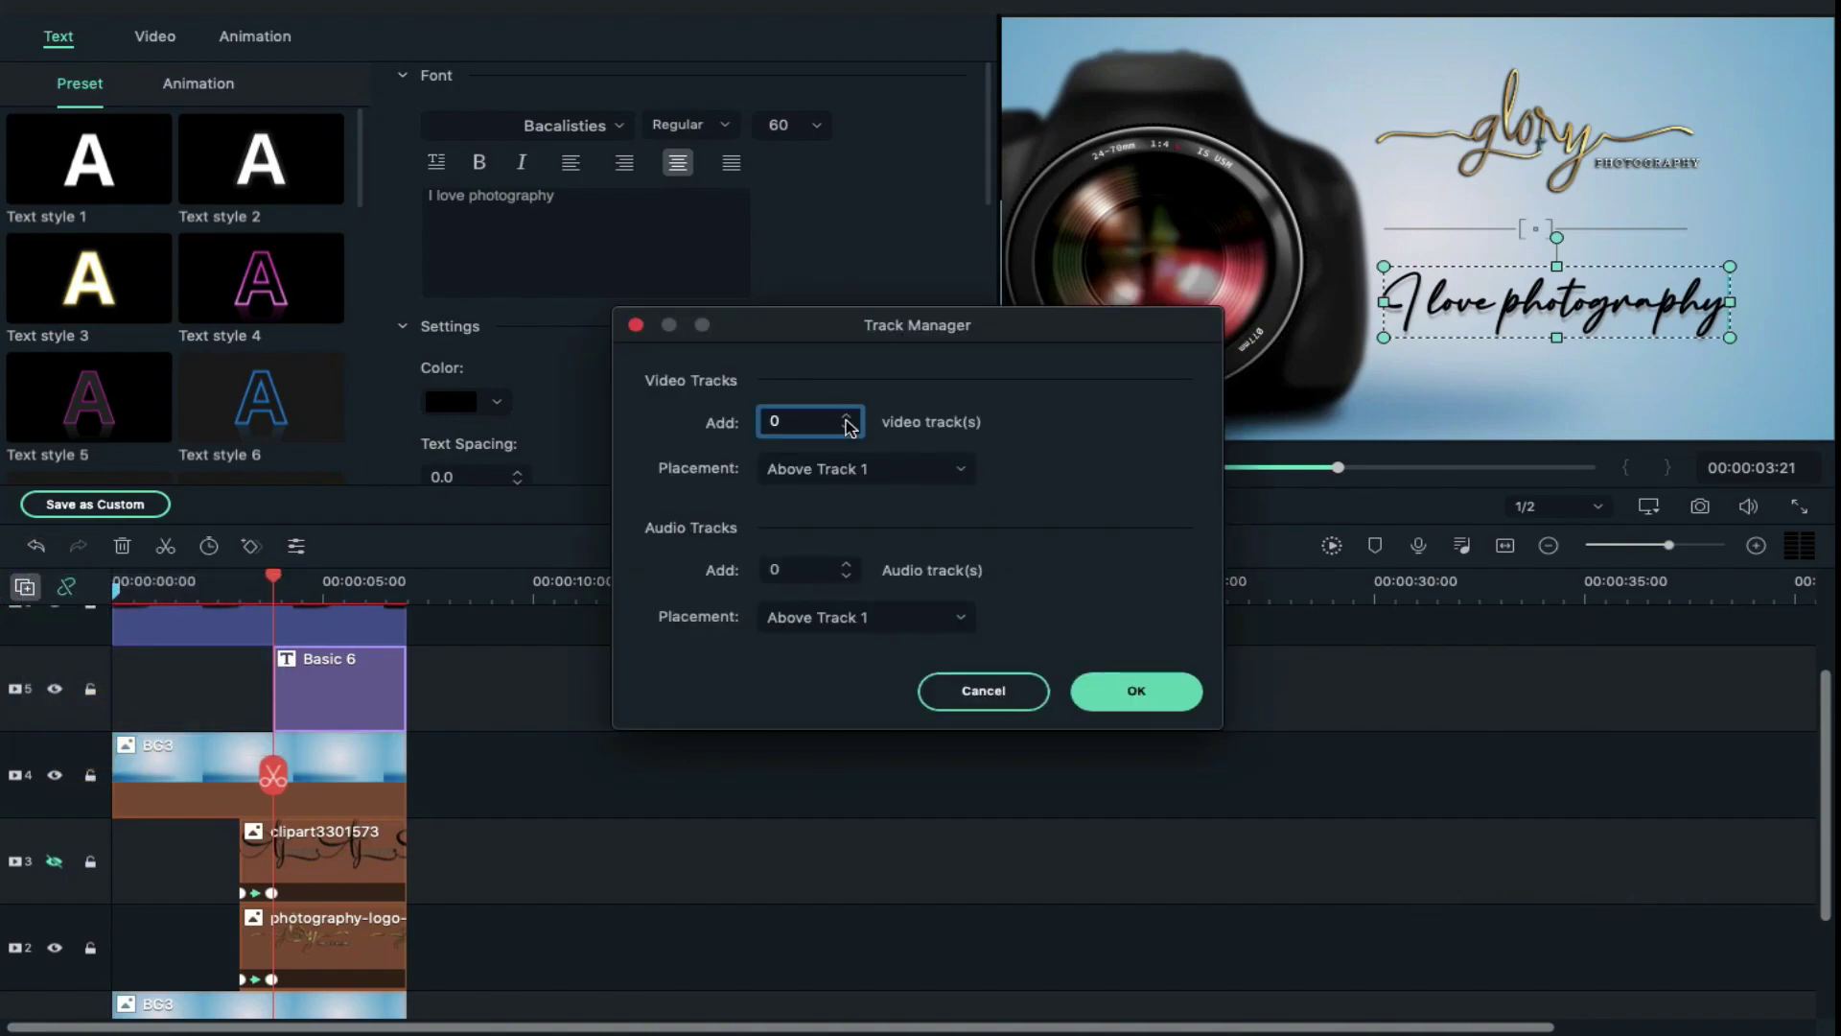
pyautogui.click(959, 467)
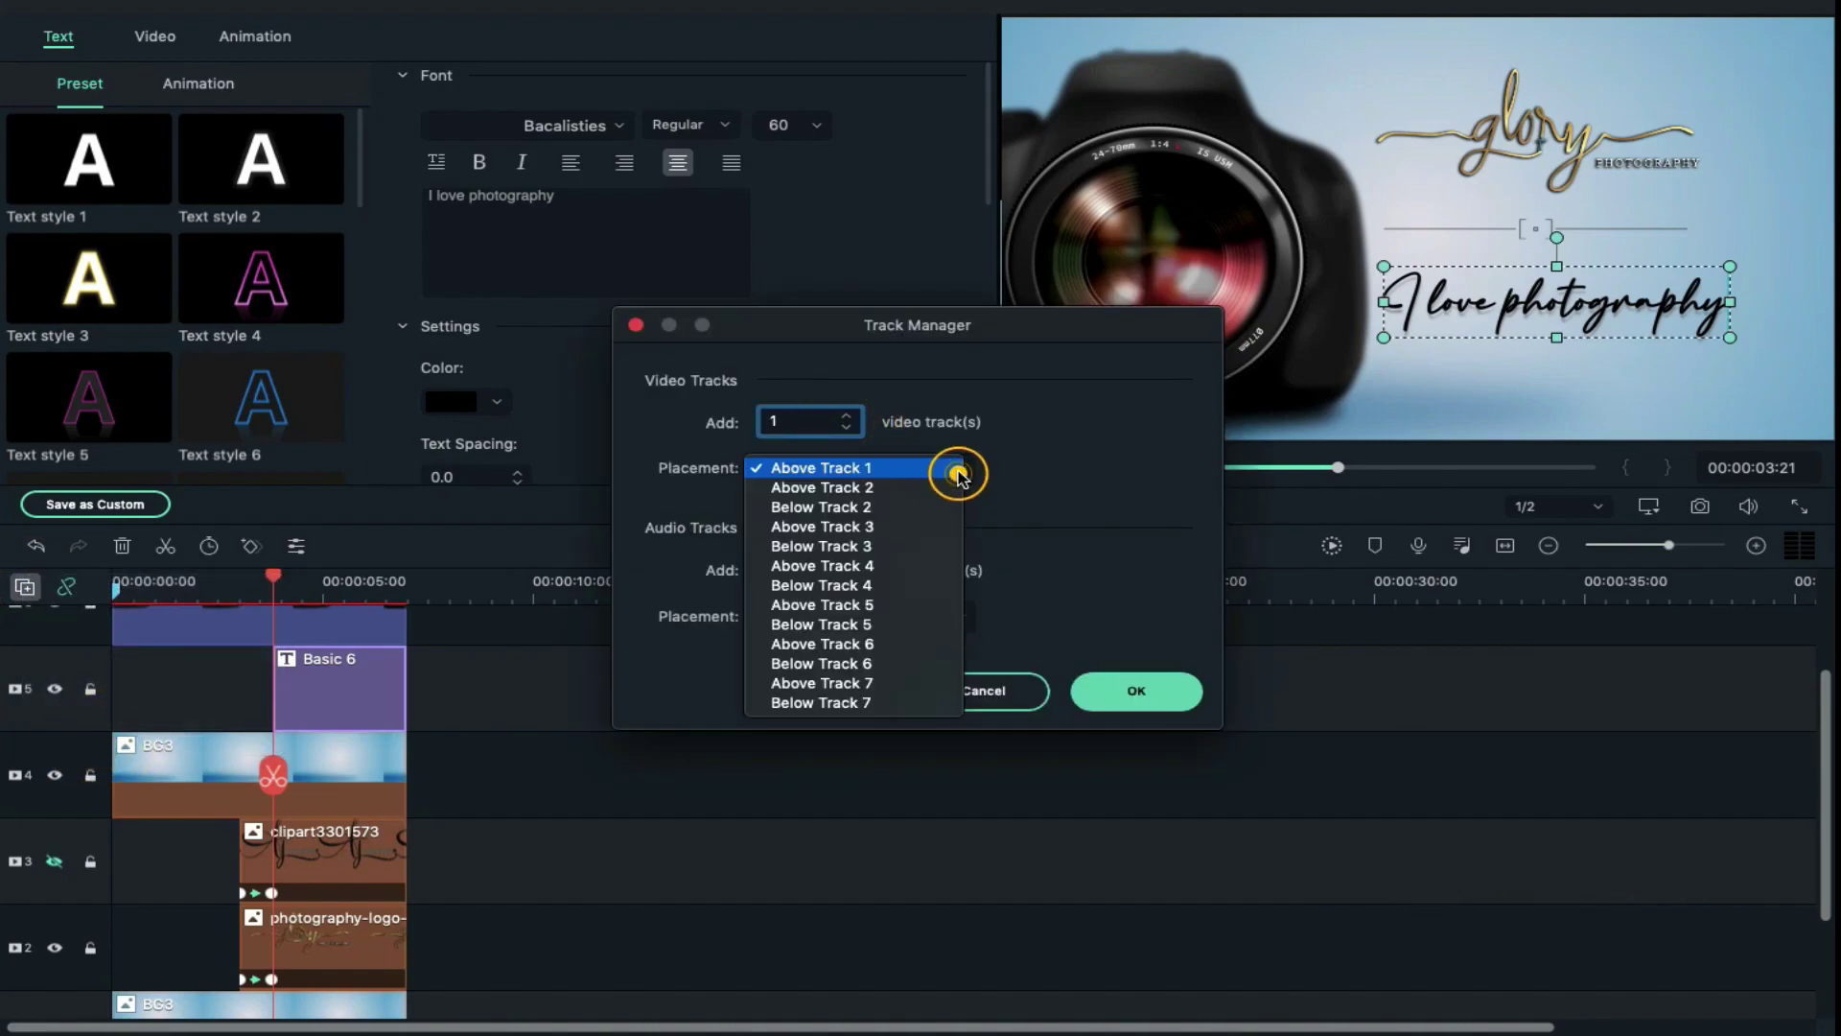
pyautogui.click(906, 564)
pyautogui.click(1138, 690)
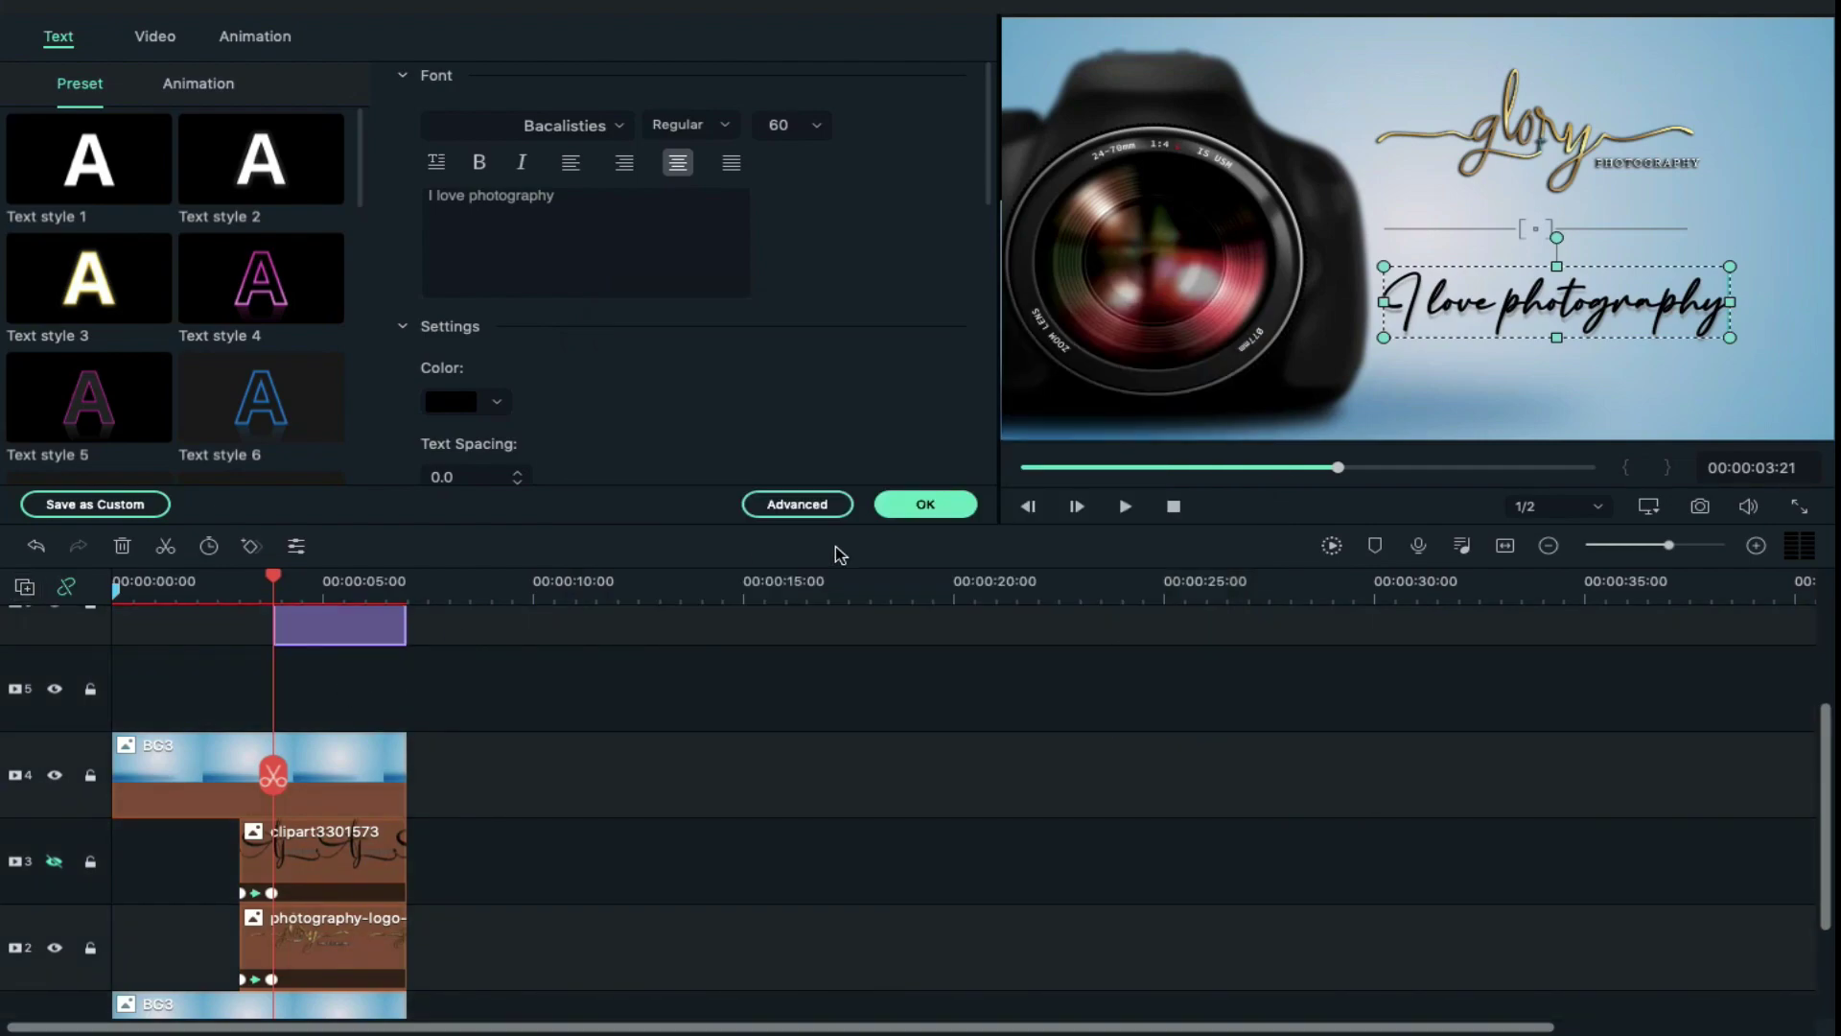
pyautogui.click(897, 504)
# Place PG on track 5, trim its end, and scale it to 39.8% at position 279, -179.
pyautogui.moveTo(847, 321); pyautogui.dragTo(280, 687)
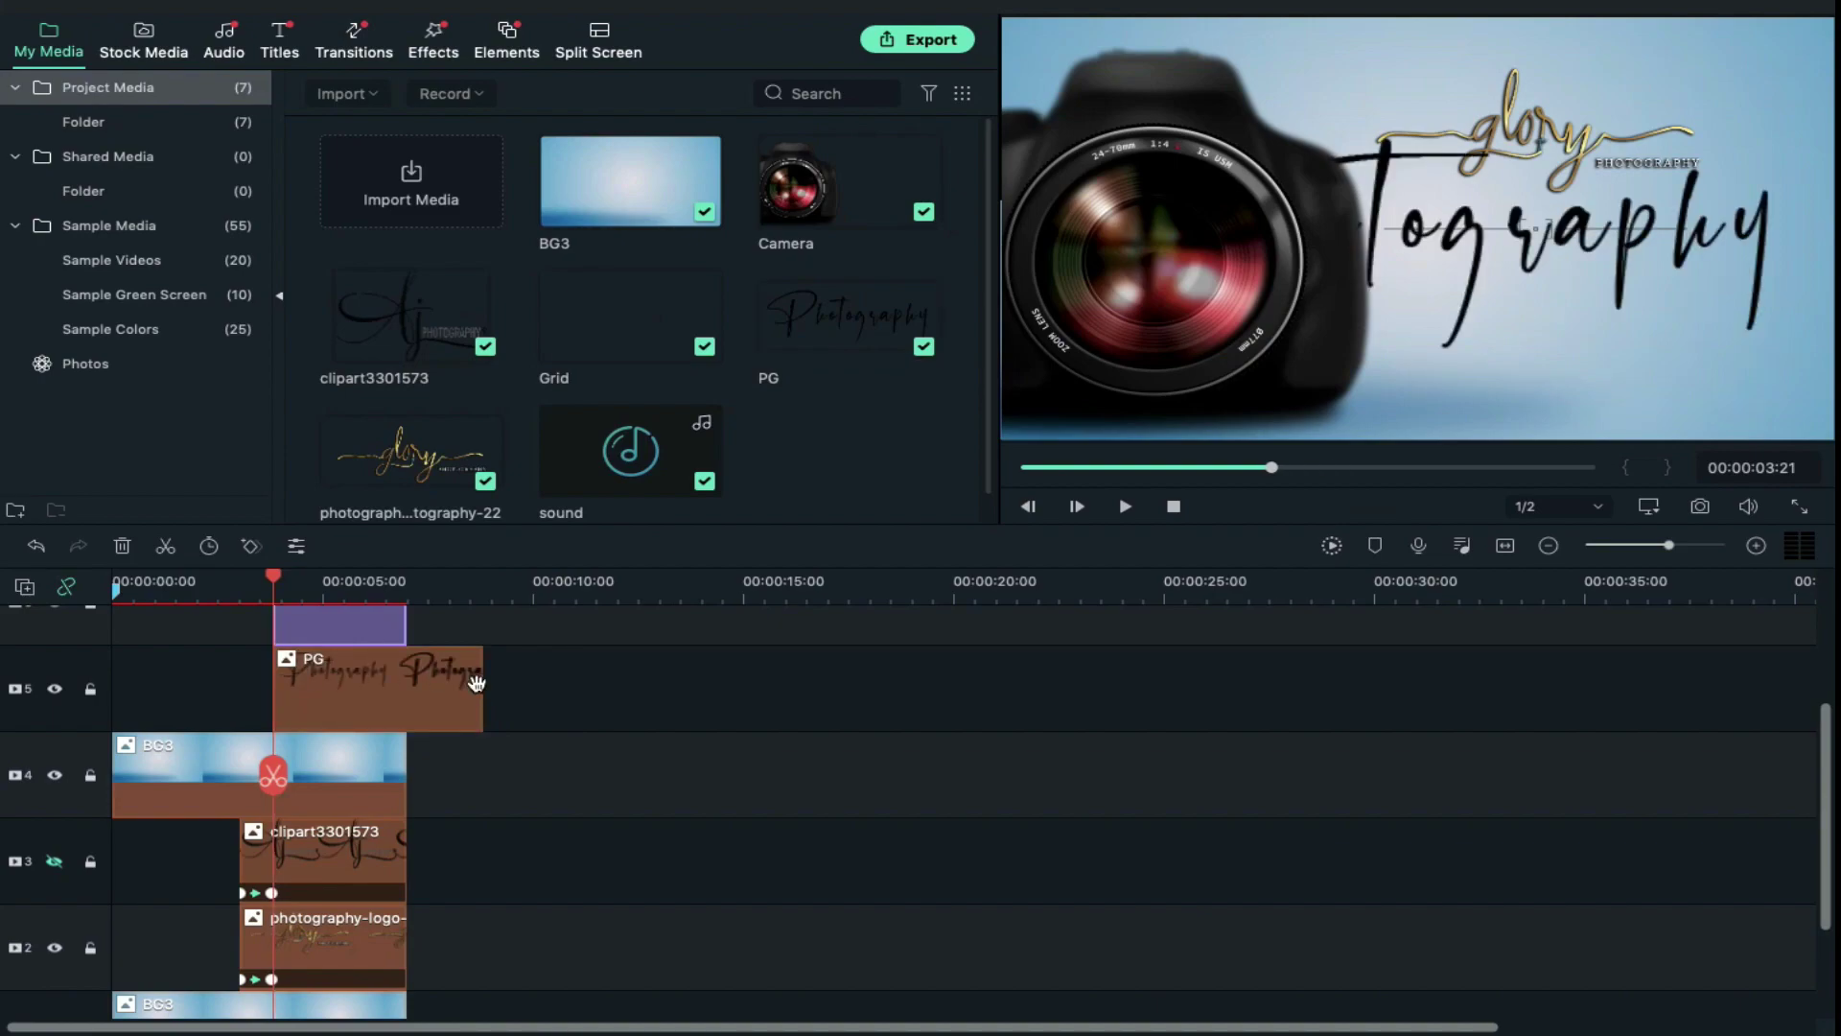
pyautogui.moveTo(477, 682); pyautogui.dragTo(406, 686)
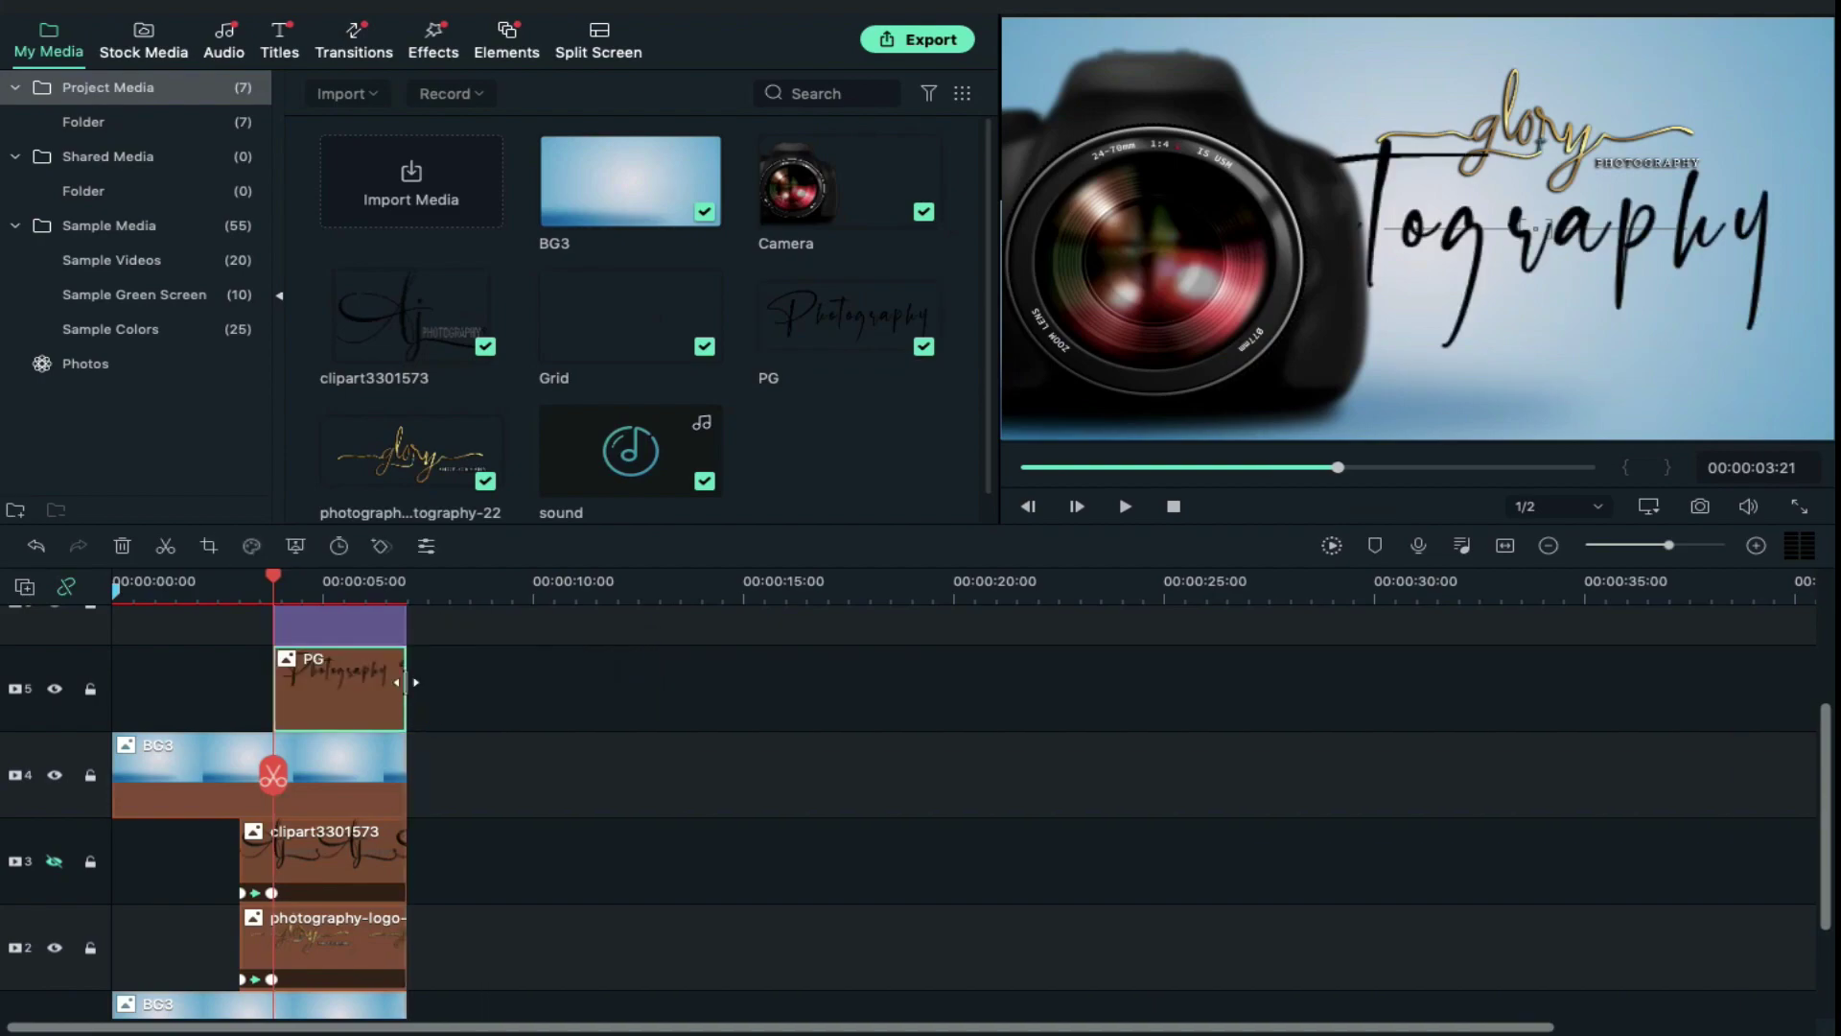
pyautogui.doubleClick(335, 674)
pyautogui.click(59, 42)
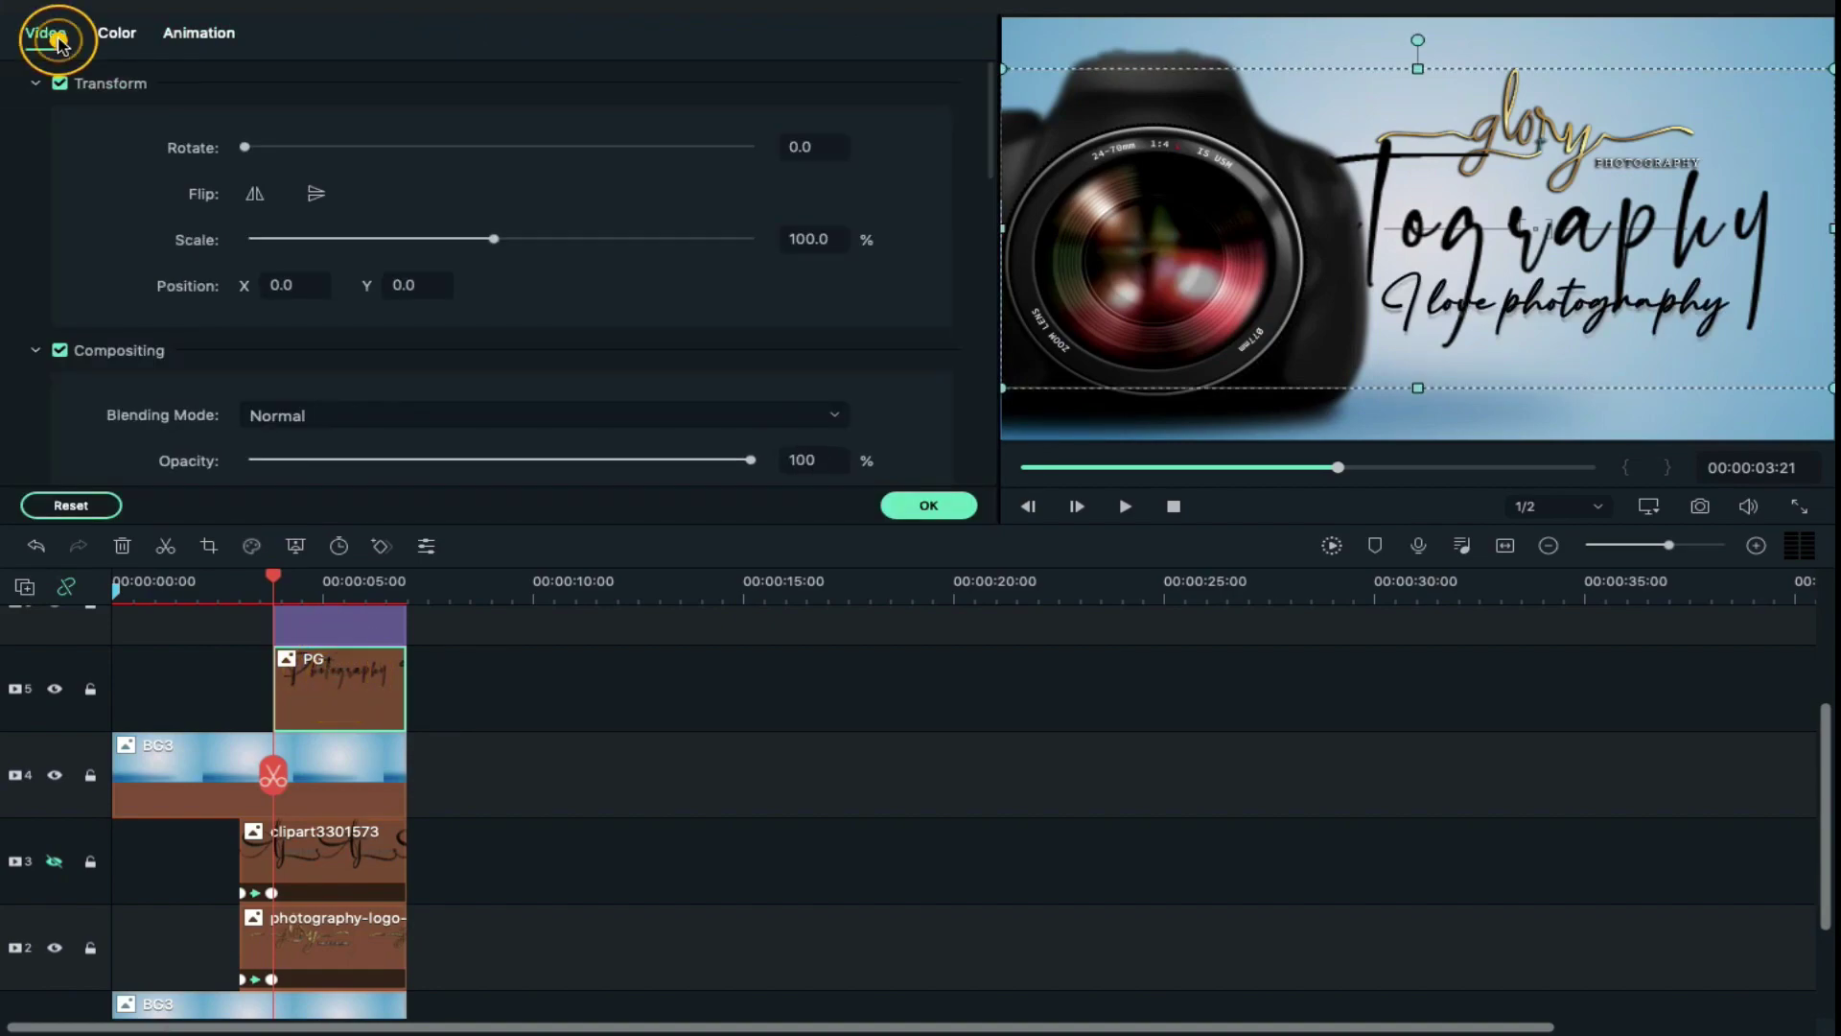
pyautogui.moveTo(492, 242); pyautogui.dragTo(338, 243)
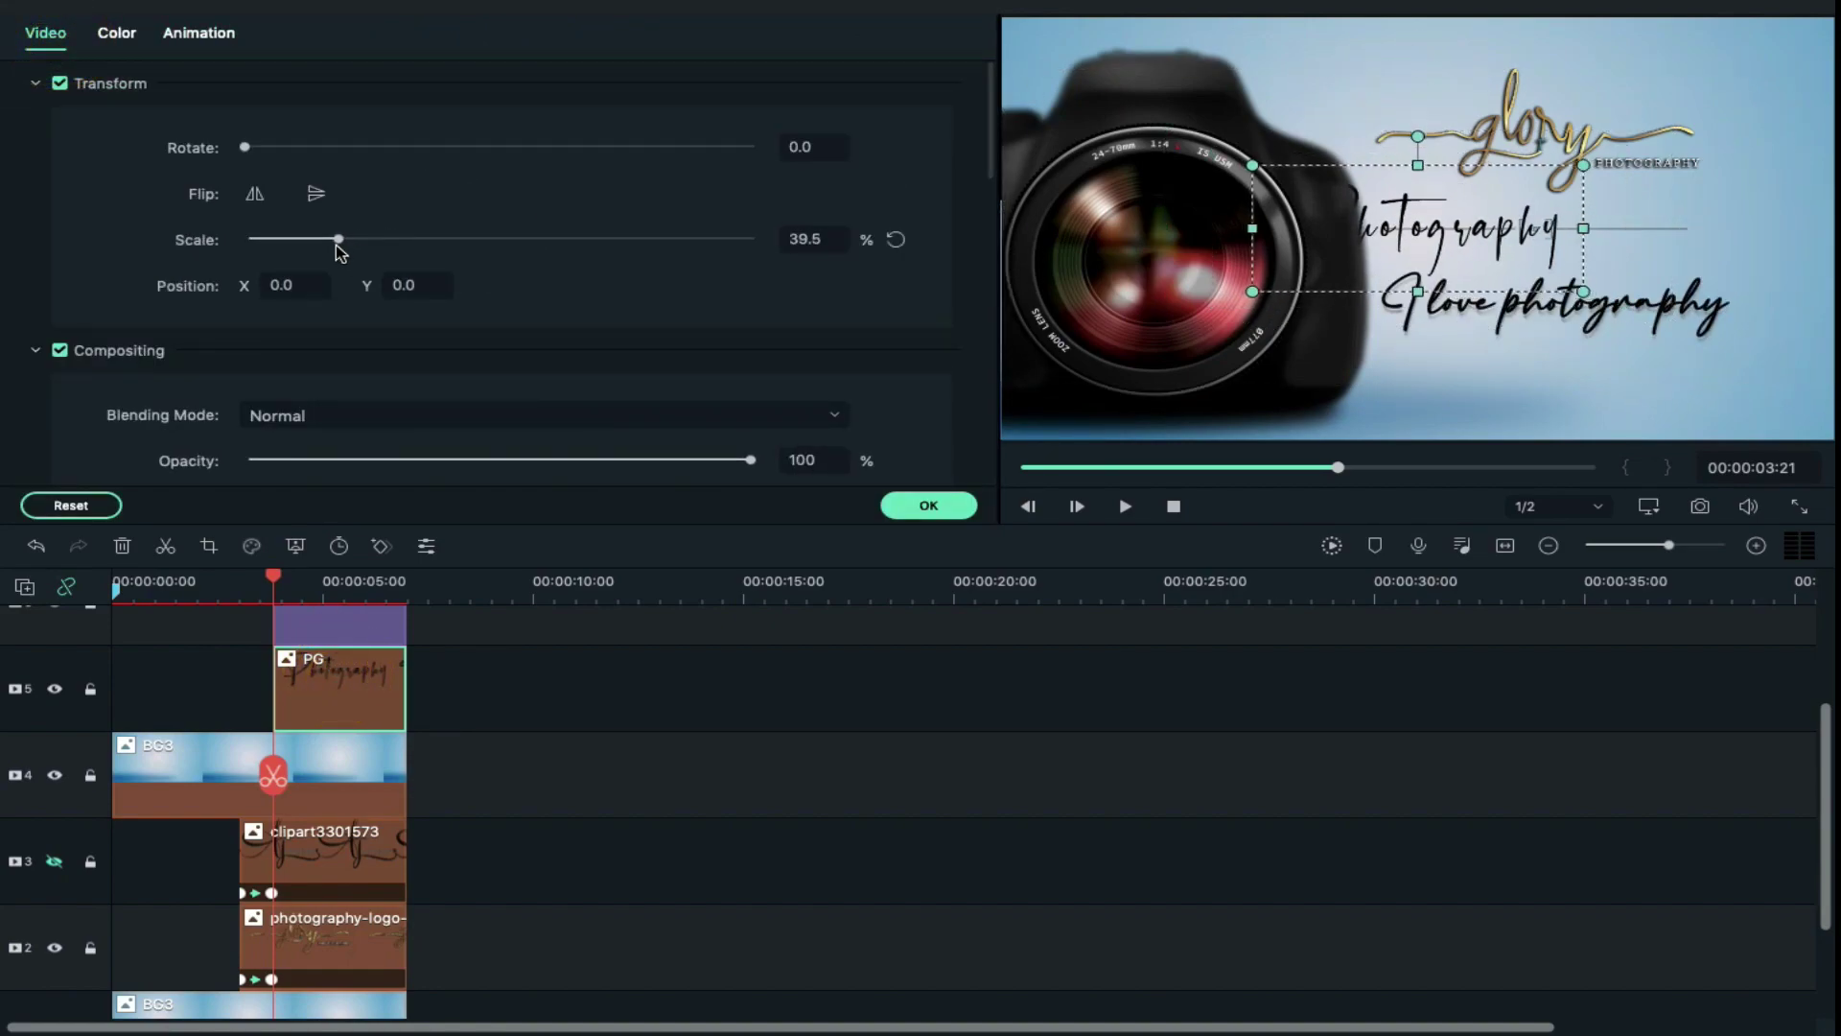
pyautogui.moveTo(537, 288); pyautogui.dragTo(609, 297)
pyautogui.moveTo(1530, 230); pyautogui.dragTo(1539, 300)
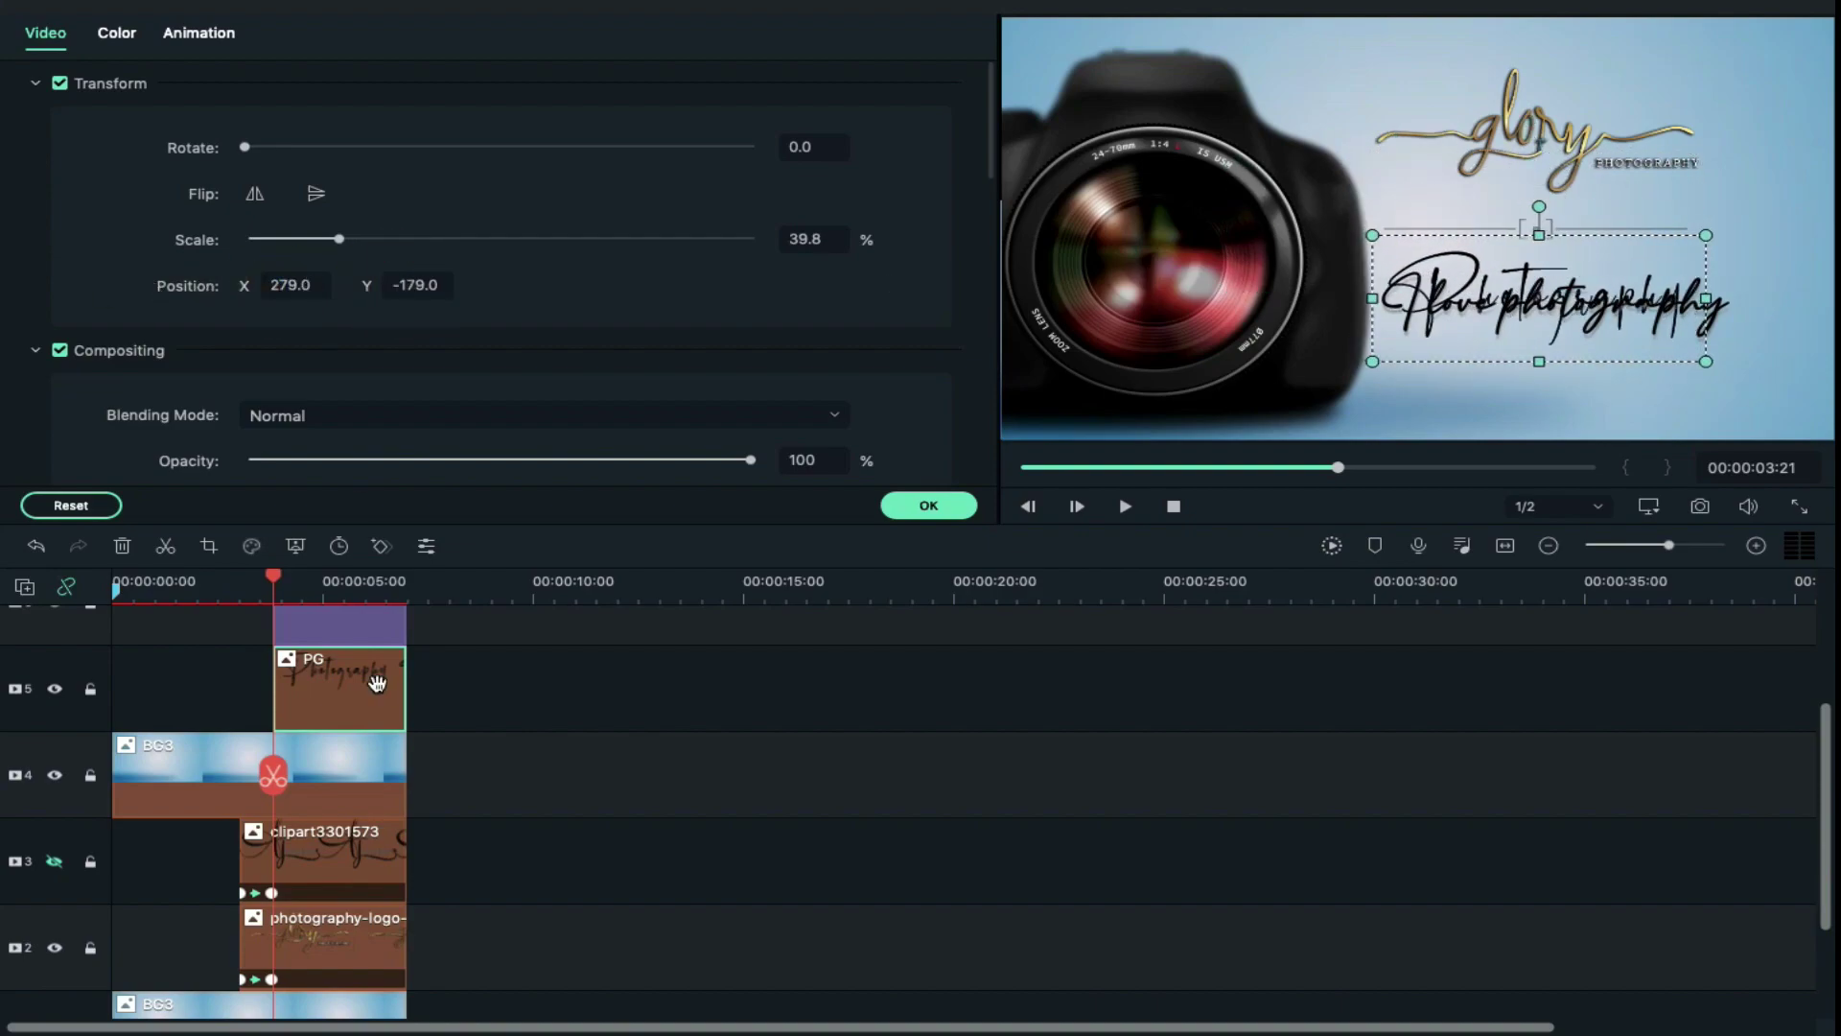
pyautogui.scroll(1, 444, 710)
pyautogui.moveTo(275, 734); pyautogui.dragTo(242, 731)
pyautogui.click(928, 505)
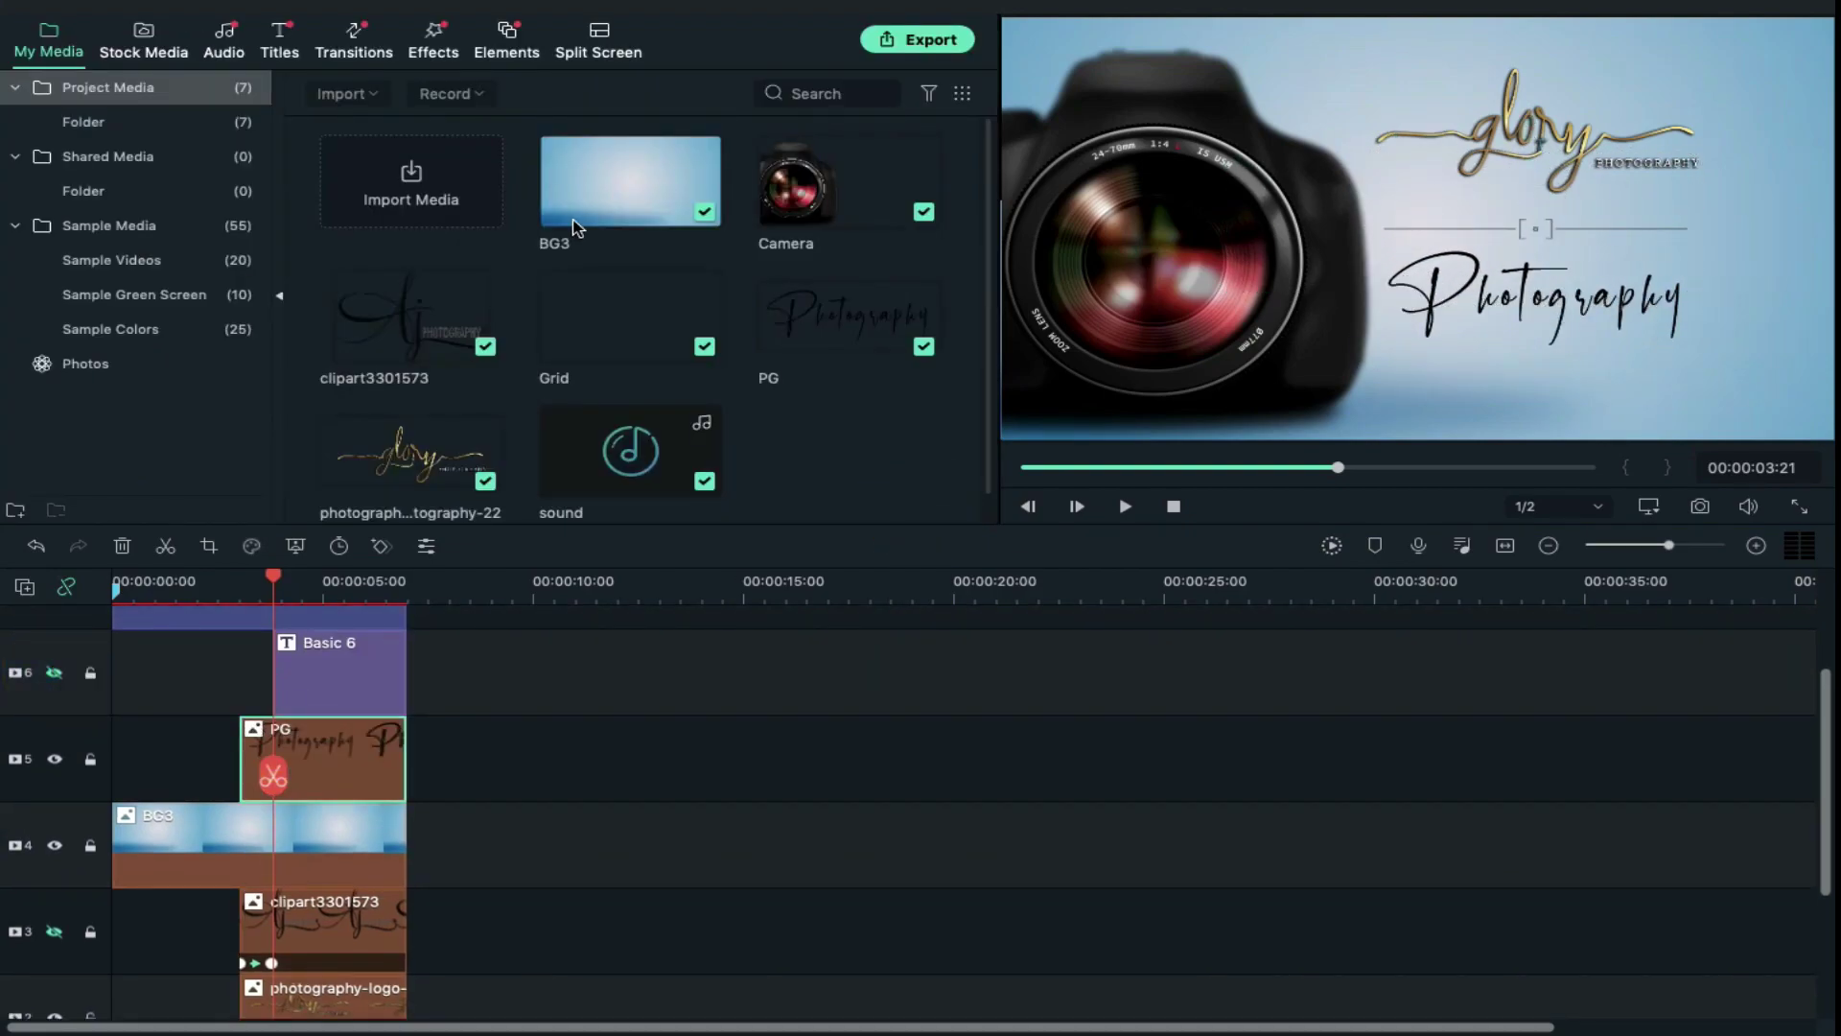
# Add the Erase transition to the start of the PG clip.
pyautogui.click(372, 57)
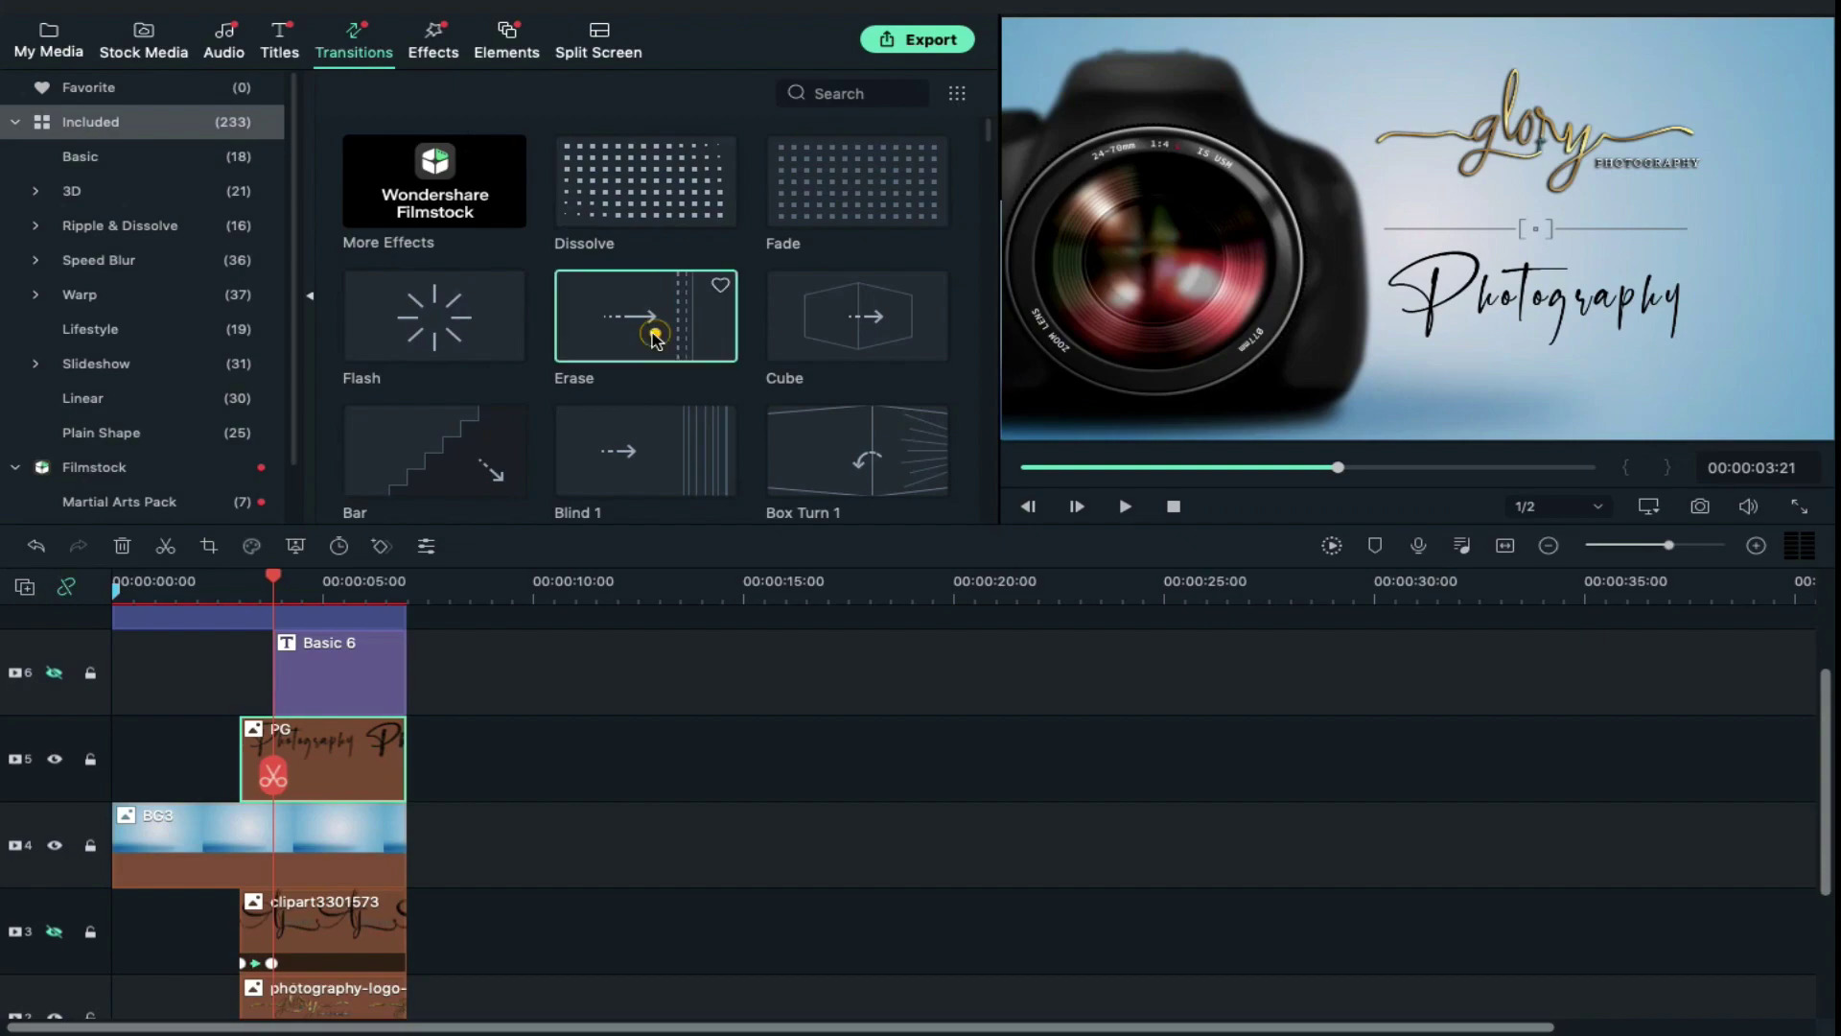
pyautogui.moveTo(652, 316)
pyautogui.mouseDown()
pyautogui.moveTo(433, 587)
pyautogui.moveTo(247, 743)
pyautogui.mouseUp()
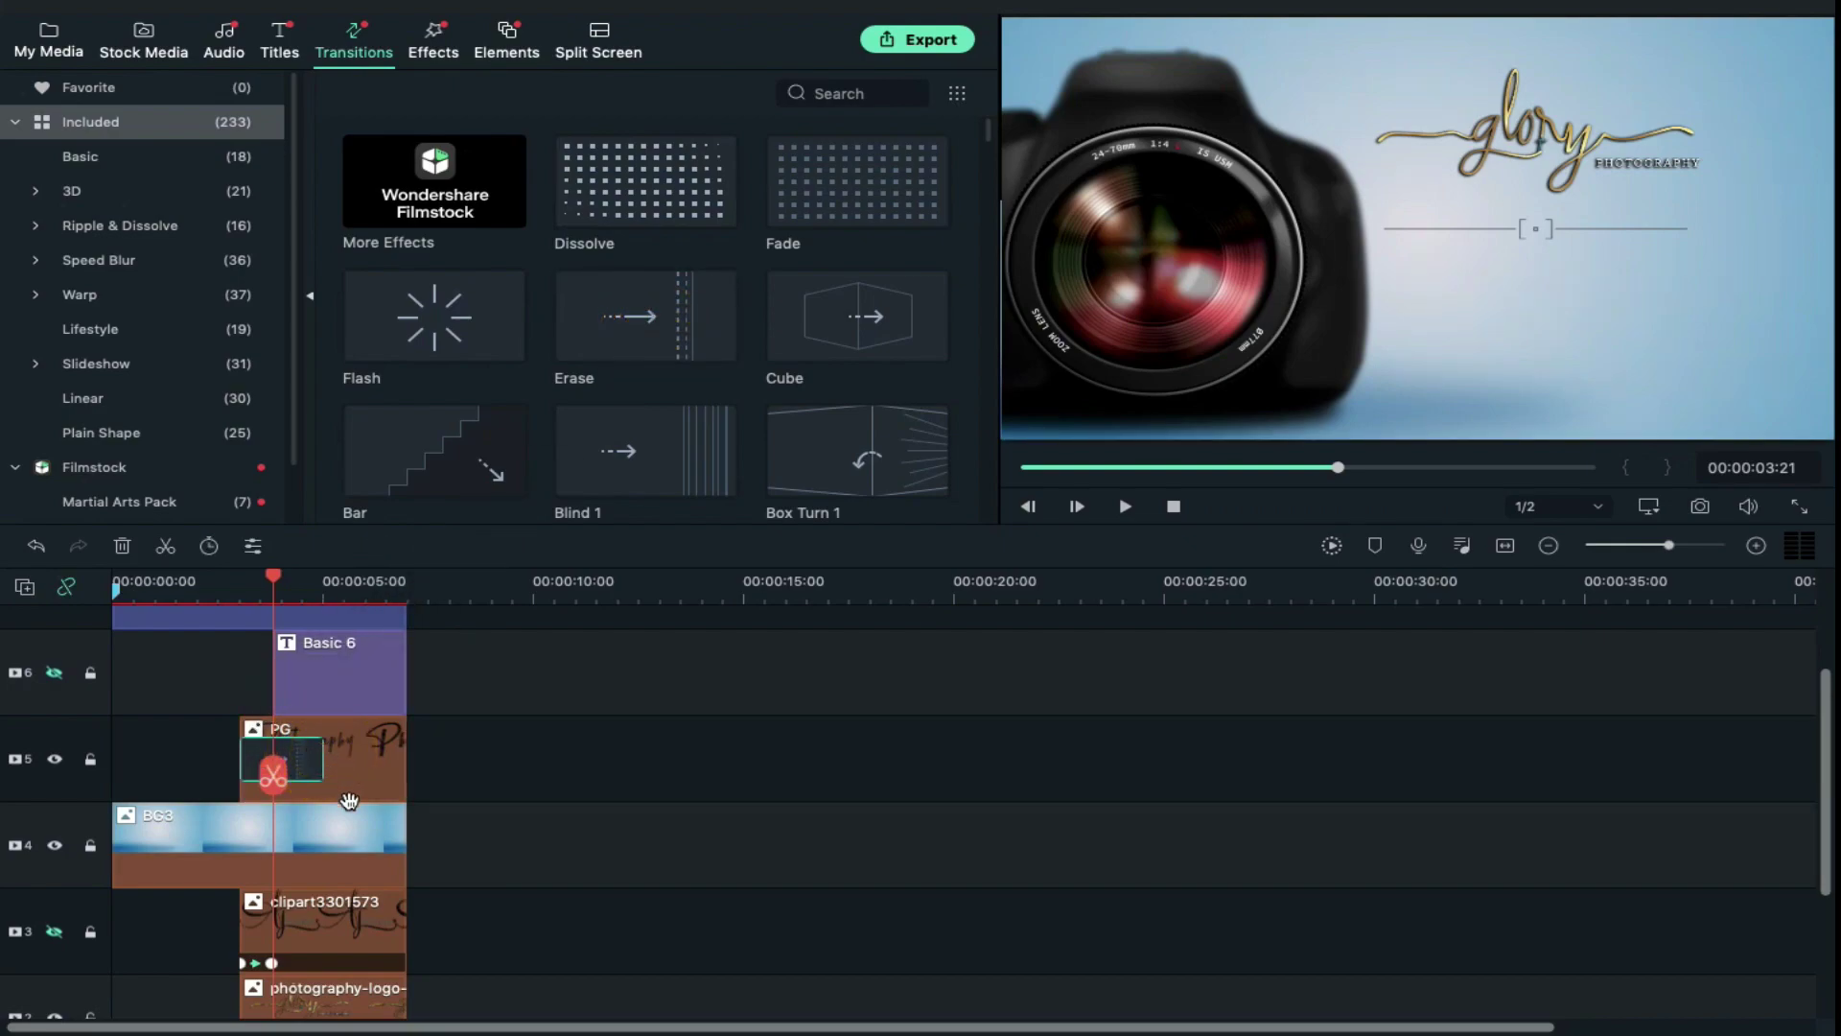
pyautogui.scroll(-1, 349, 801)
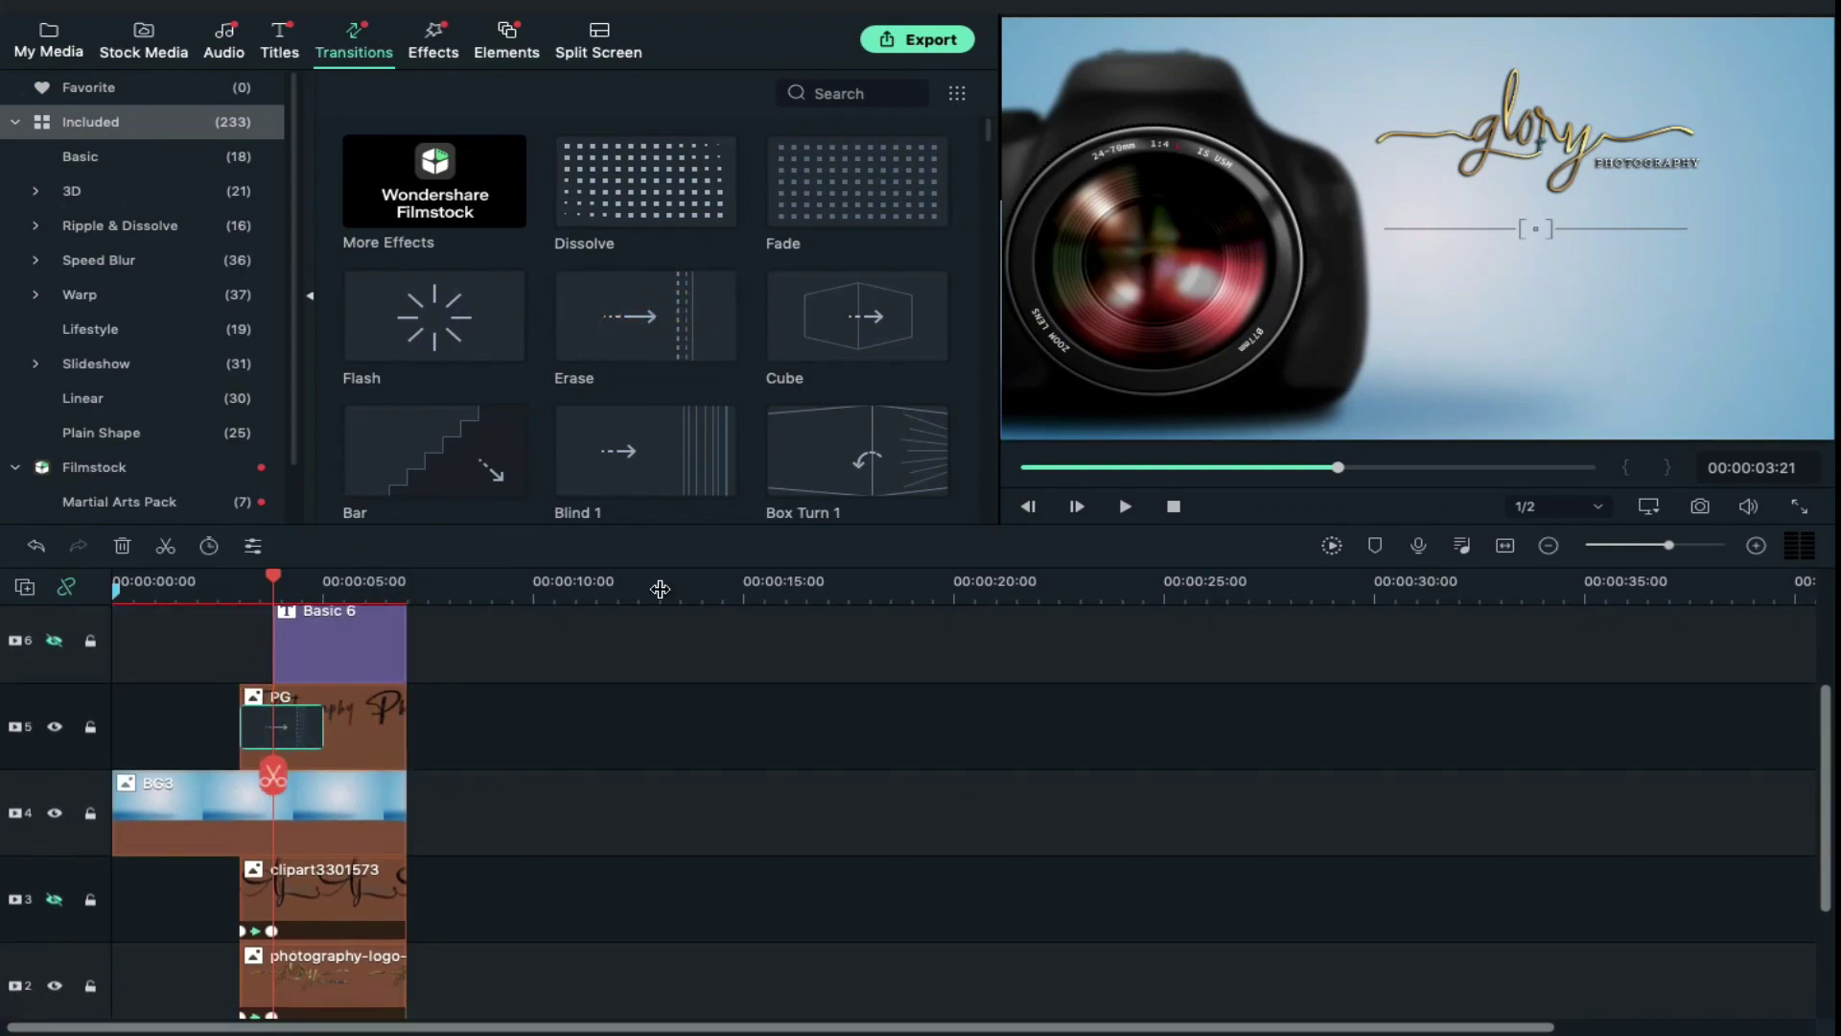
# Render the timeline preview and play the intro from the beginning.
pyautogui.click(1333, 546)
pyautogui.scroll(2, 743, 705)
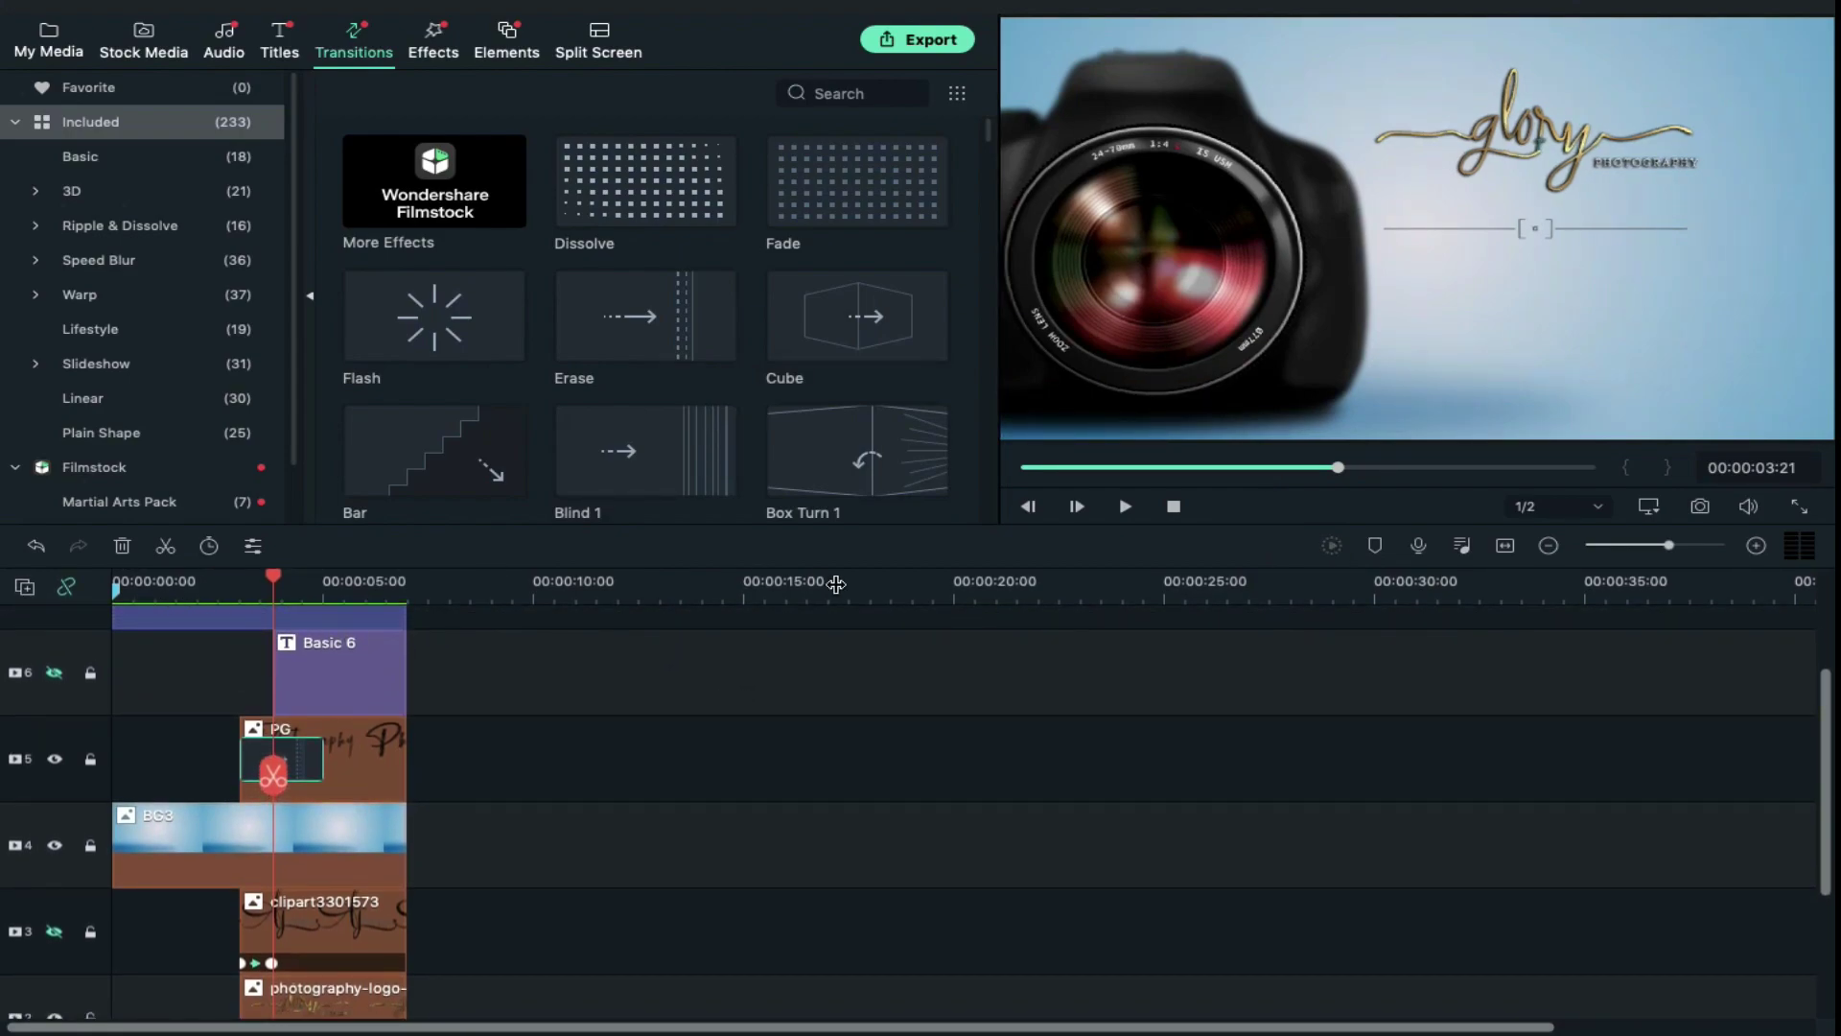
pyautogui.click(1176, 508)
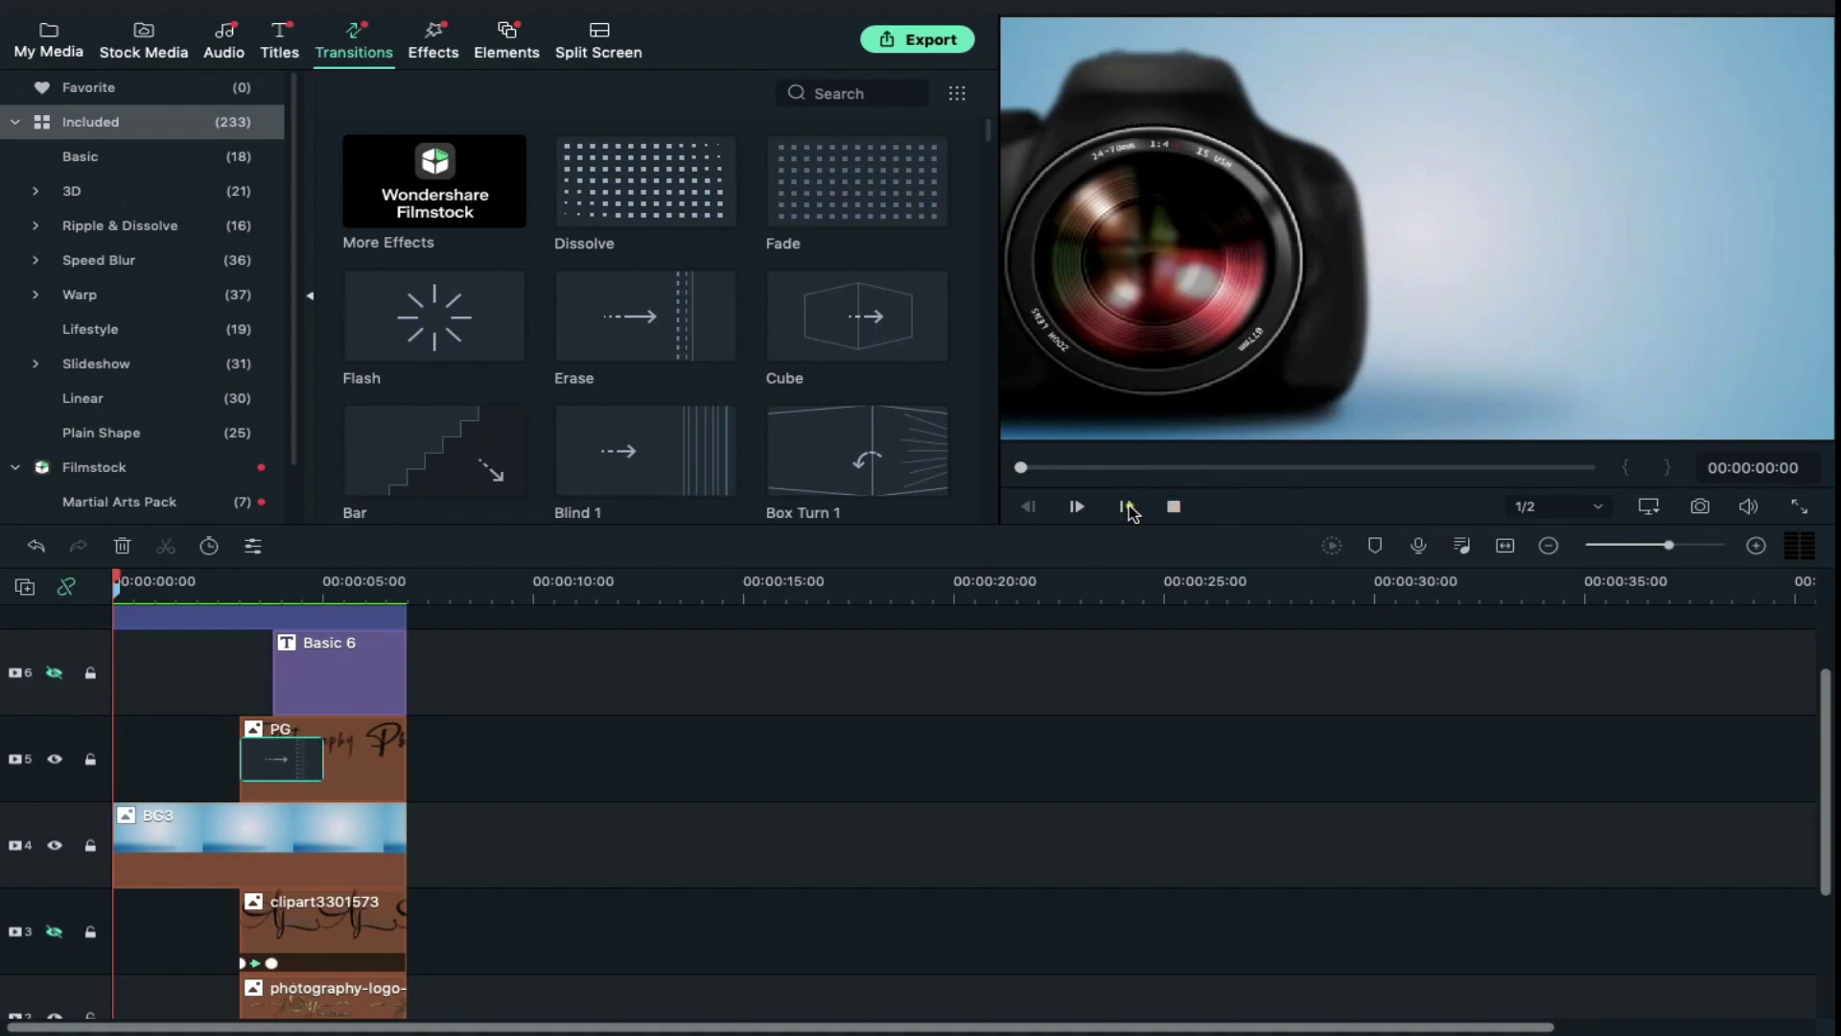
pyautogui.click(1129, 510)
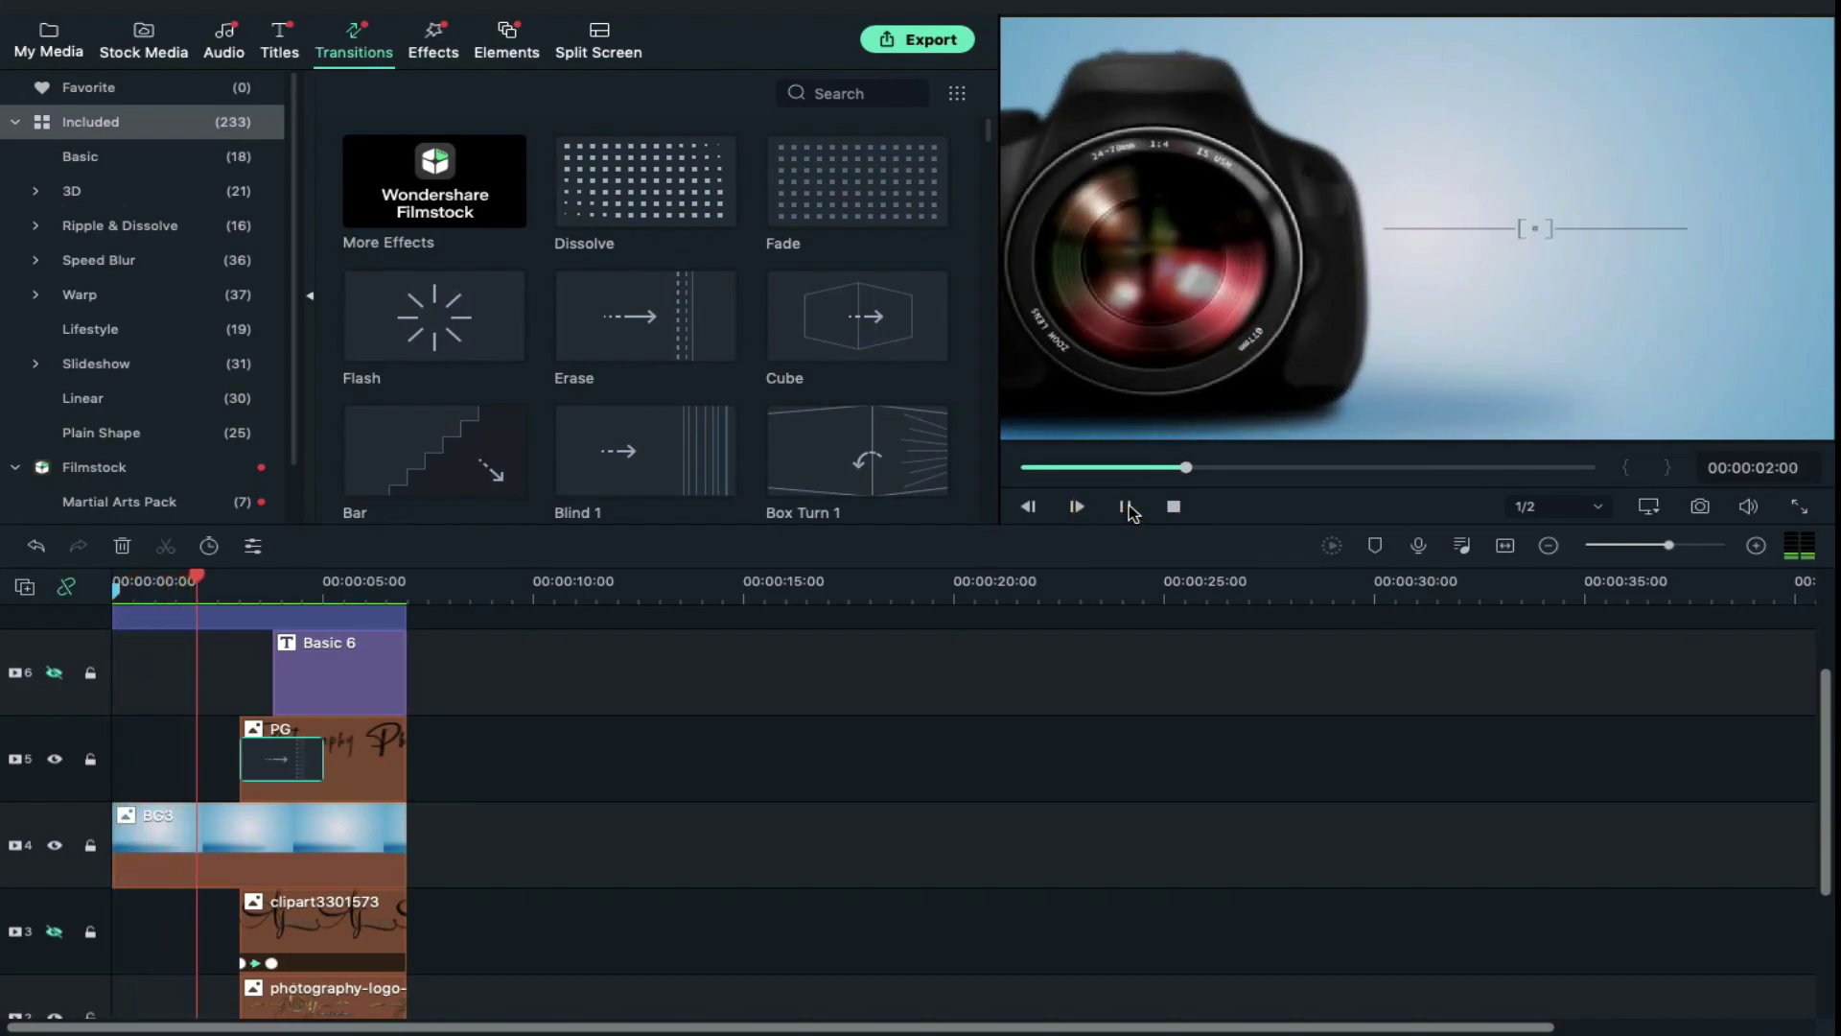